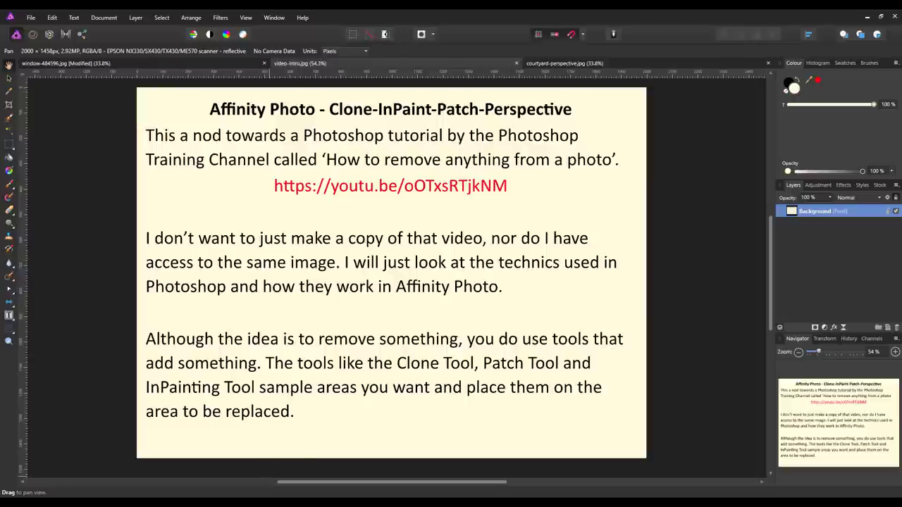
- Switch to the web browser and view the YouTube object-removal tutorial and the Pixabay page of the brick wall photo
mouse_move(220, 503)
left_click(223, 482)
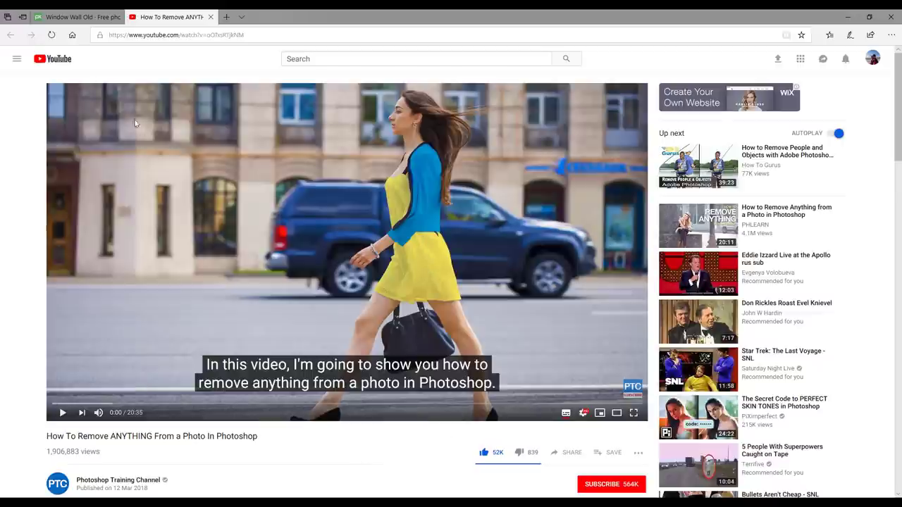
left_click(77, 17)
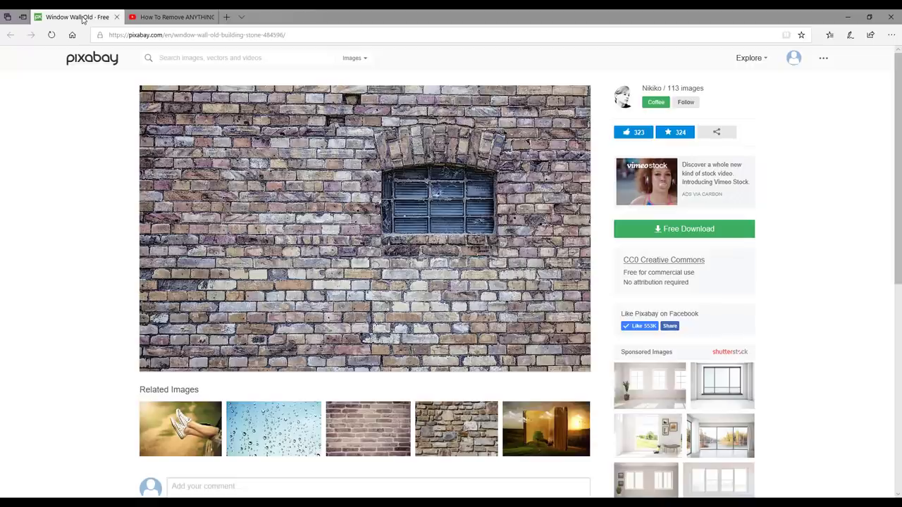
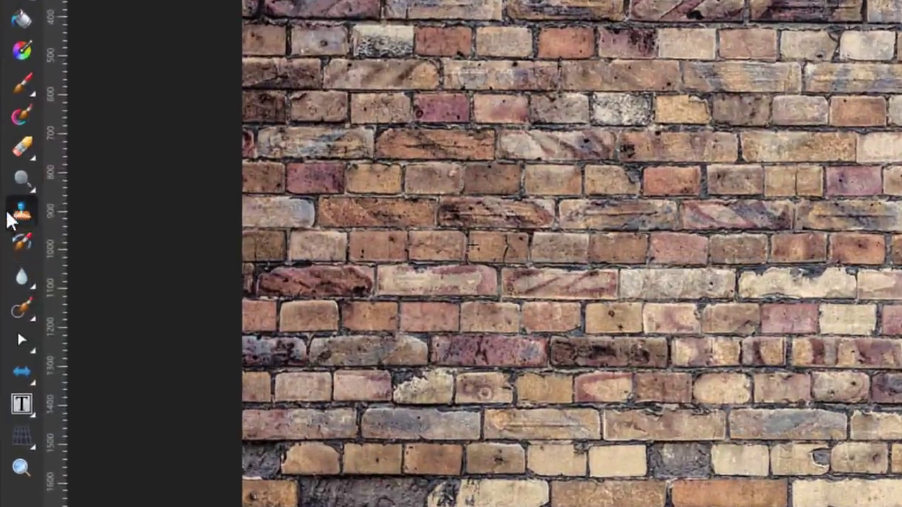
- Activate the Clone Brush Tool and set its hardness to 80%
left_click(29, 214)
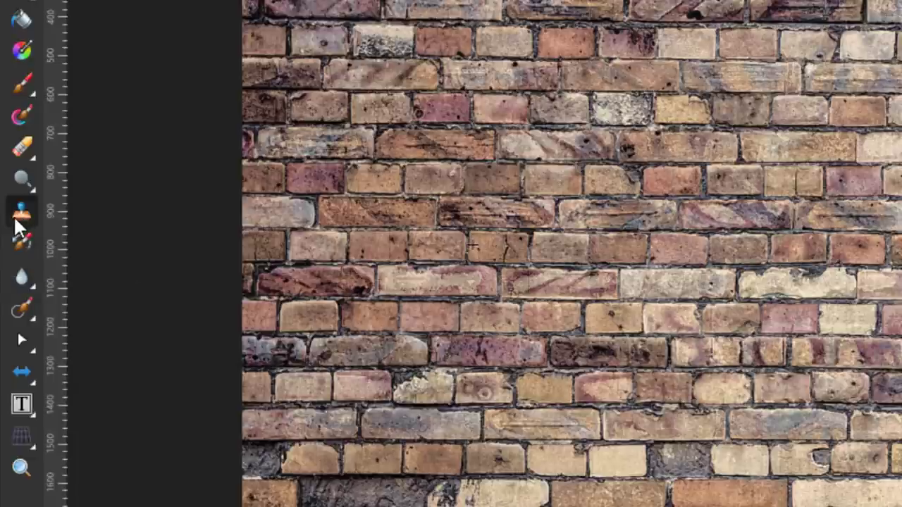
left_click(28, 212)
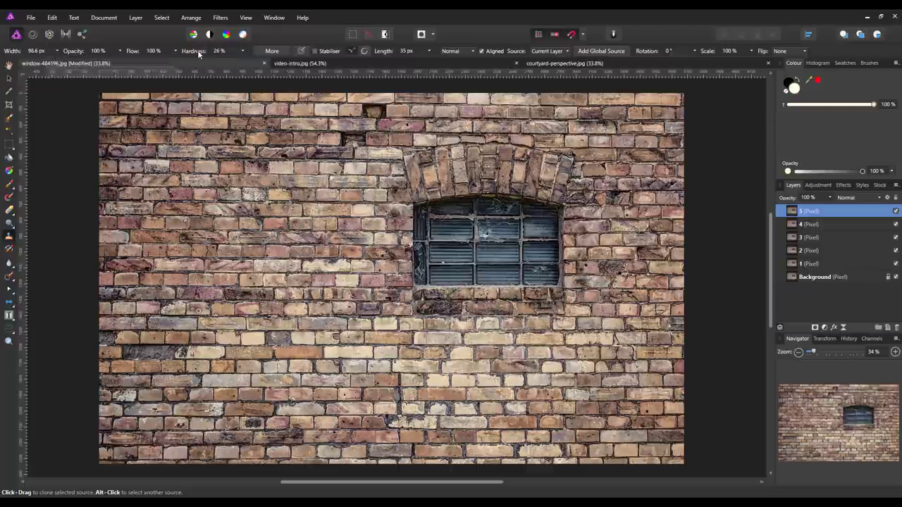
left_click(243, 52)
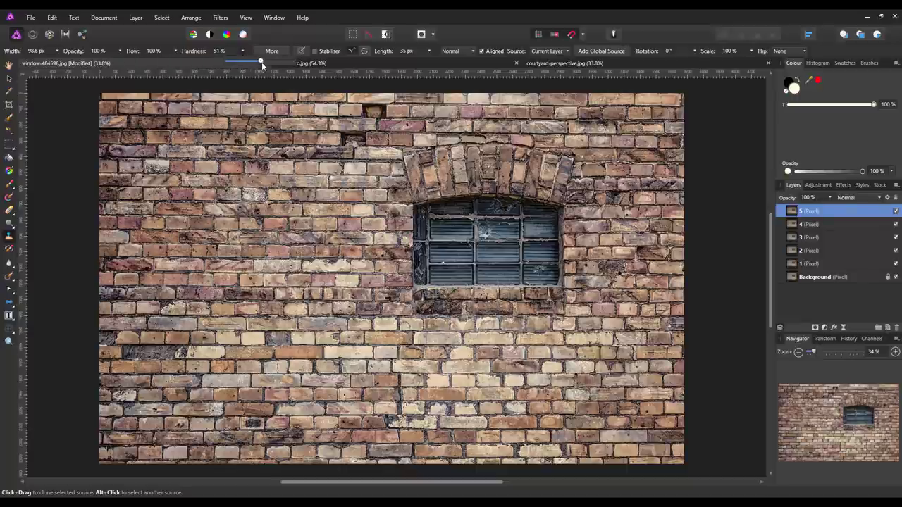
left_click_drag(265, 64, 275, 64)
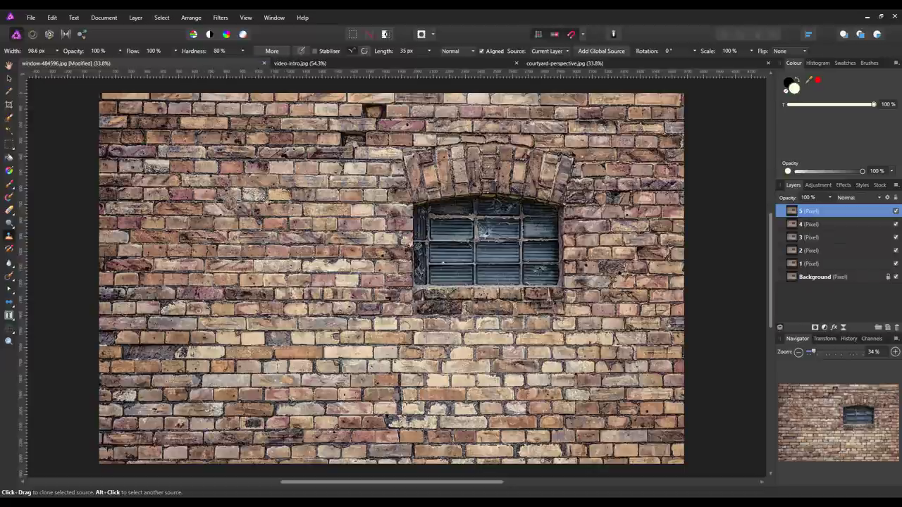
- Enlarge the clone brush to a width of about 459 px
key("bracketright")
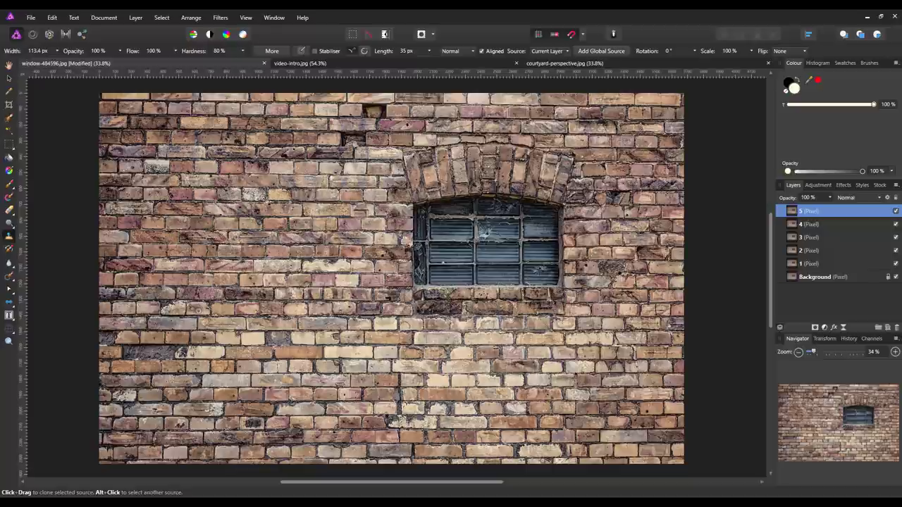
key("bracketright")
key("bracketright")
key("bracketright")
key("bracketright")
key("bracketright")
key("bracketright")
key("bracketright")
key("bracketright")
key("bracketright")
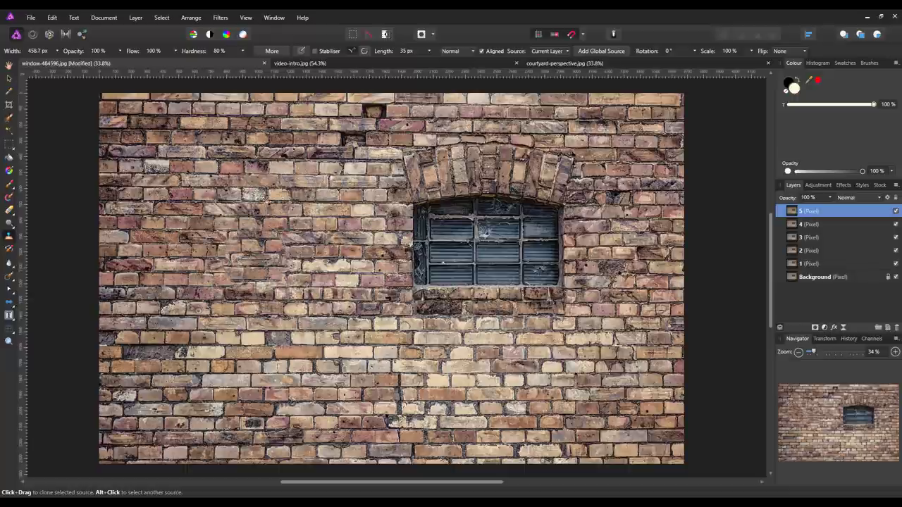
- Try cloning the window onto the plain brickwork on its left directly on layer 5, and undo the strokes
mouse_move(205, 341)
left_mouse_down()
mouse_move(201, 323)
mouse_move(199, 340)
mouse_move(247, 348)
mouse_move(223, 240)
mouse_move(189, 231)
mouse_move(218, 240)
mouse_move(201, 226)
mouse_move(196, 248)
mouse_move(209, 261)
mouse_move(191, 304)
mouse_move(222, 345)
mouse_move(254, 303)
mouse_move(211, 282)
mouse_move(247, 296)
mouse_move(275, 261)
mouse_move(206, 226)
mouse_move(201, 211)
left_mouse_up()
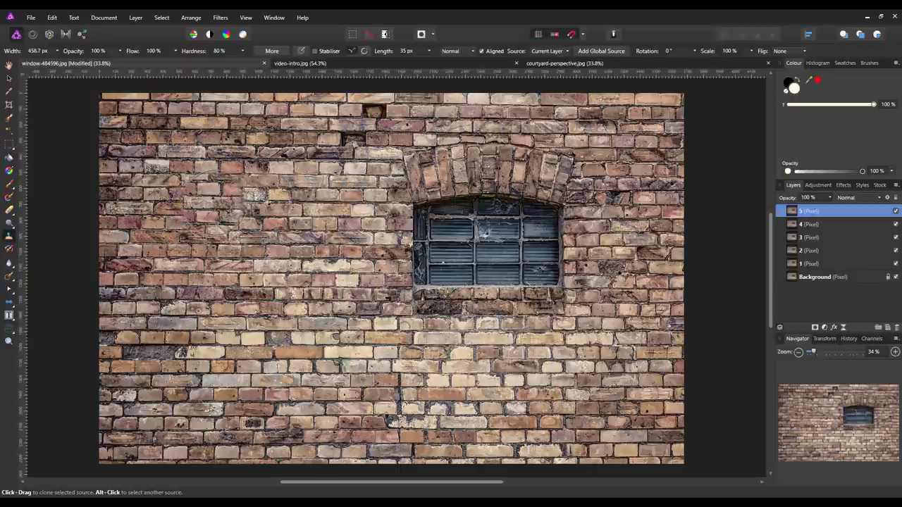
mouse_move(431, 186)
left_mouse_down()
mouse_move(455, 182)
mouse_move(460, 197)
mouse_move(444, 200)
left_mouse_up()
key("ctrl+z")
key("ctrl+z")
key("ctrl+z")
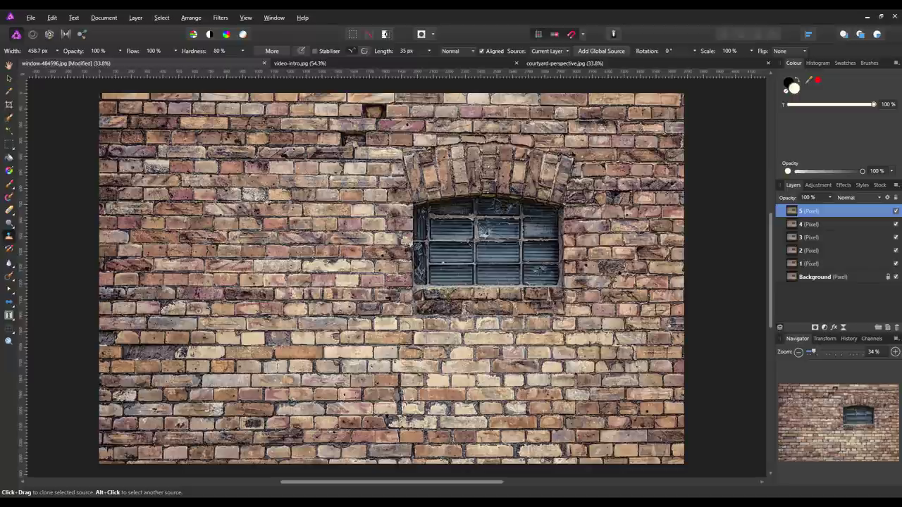
mouse_move(416, 163)
left_mouse_down()
mouse_move(314, 176)
mouse_move(151, 172)
mouse_move(173, 233)
mouse_move(173, 275)
mouse_move(236, 292)
mouse_move(282, 286)
mouse_move(296, 304)
mouse_move(281, 271)
mouse_move(289, 187)
mouse_move(289, 226)
mouse_move(243, 183)
mouse_move(169, 190)
mouse_move(176, 211)
mouse_move(240, 264)
mouse_move(279, 233)
mouse_move(282, 257)
mouse_move(222, 227)
mouse_move(176, 219)
mouse_move(191, 219)
mouse_move(180, 282)
mouse_move(282, 281)
mouse_move(275, 291)
mouse_move(289, 227)
mouse_move(341, 204)
mouse_move(141, 204)
mouse_move(162, 239)
mouse_move(169, 313)
mouse_move(310, 314)
mouse_move(285, 226)
mouse_move(164, 224)
mouse_move(212, 275)
mouse_move(296, 402)
mouse_move(352, 423)
left_mouse_up()
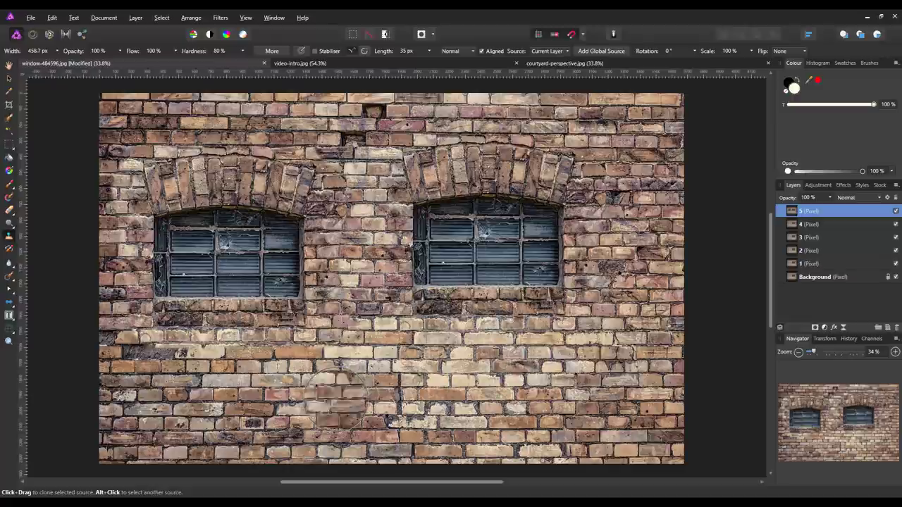
key("ctrl+shift+z")
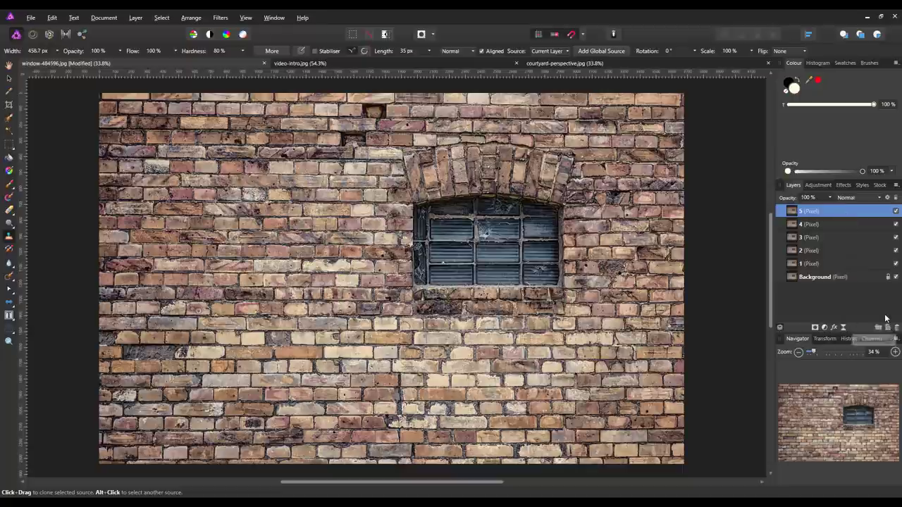
- Add an empty pixel layer above layer 5 and set the clone source to Current Layer & Below
left_click(889, 328)
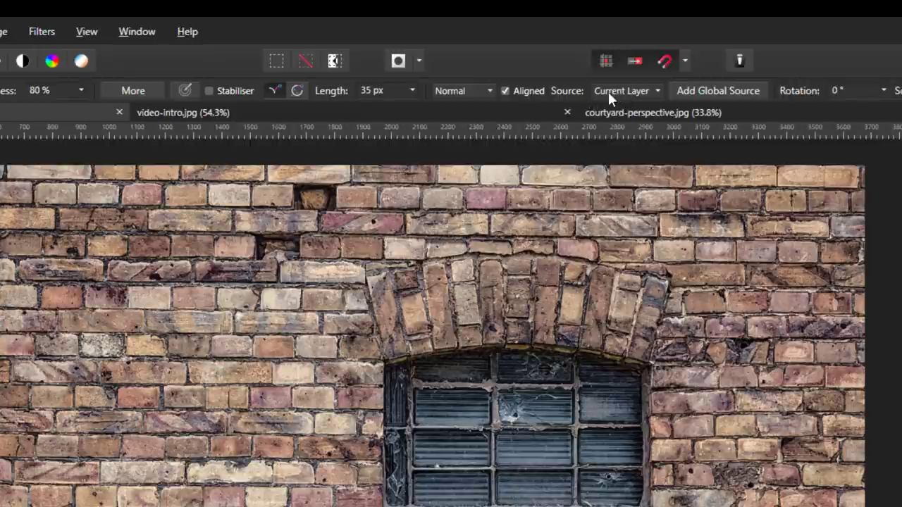
left_click(657, 89)
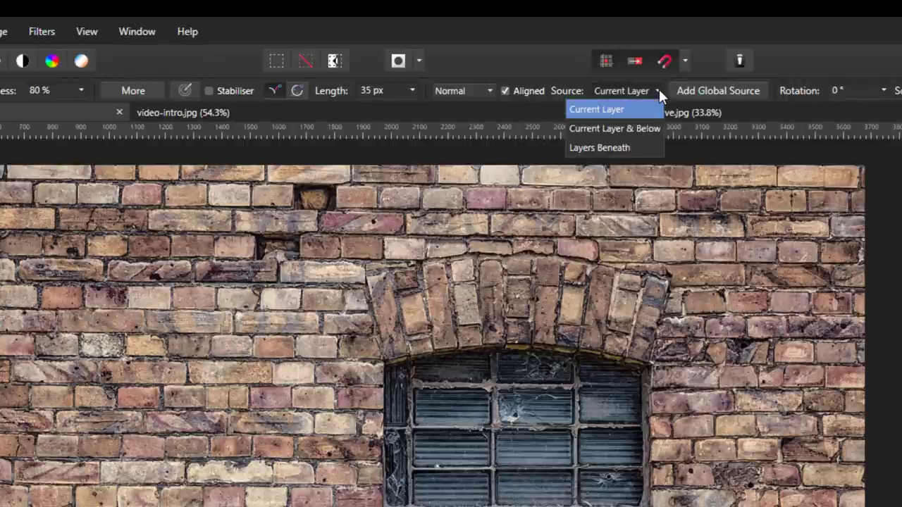
left_click(608, 129)
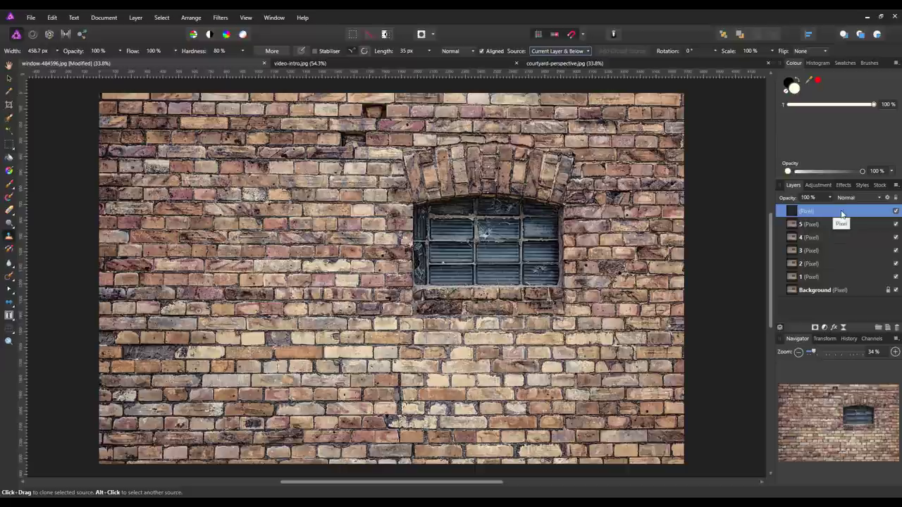
- Try cloning brickwork over the window on the new pixel layer, and undo the strokes
left_click_drag(430, 261, 469, 240)
key("ctrl+z")
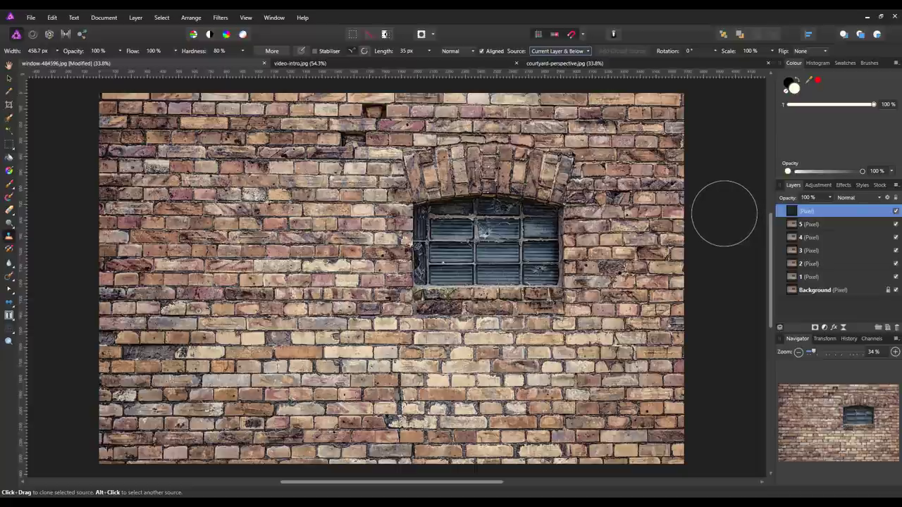
mouse_move(494, 395)
left_mouse_down()
mouse_move(525, 334)
mouse_move(536, 339)
mouse_move(534, 304)
mouse_move(490, 284)
left_mouse_up()
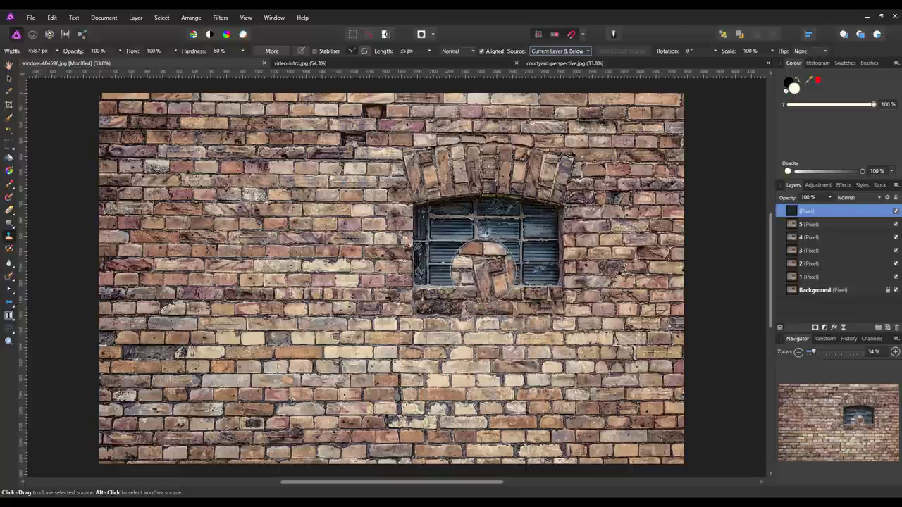
key("ctrl+z")
left_click_drag(535, 303, 550, 306)
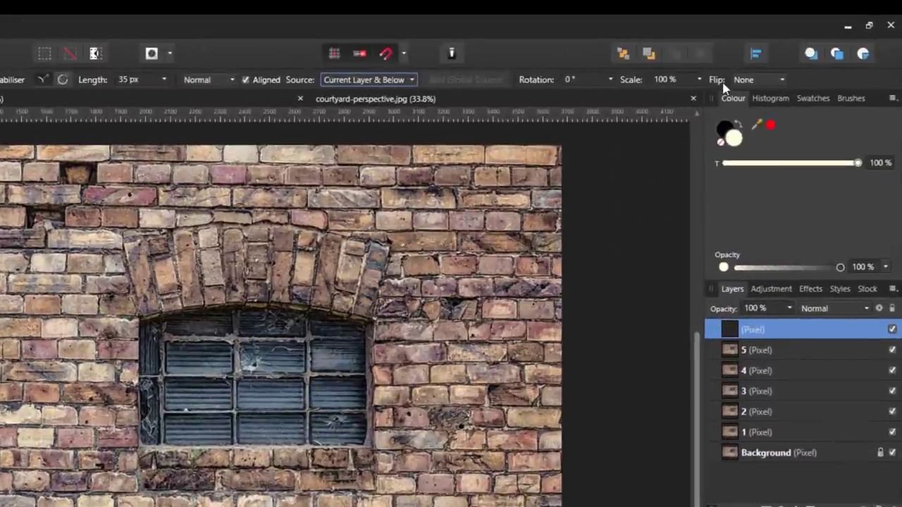
- Clone a horizontally flipped copy of the window and its arch onto the wall left of the original, and compare with the layer hidden and shown
left_click(782, 82)
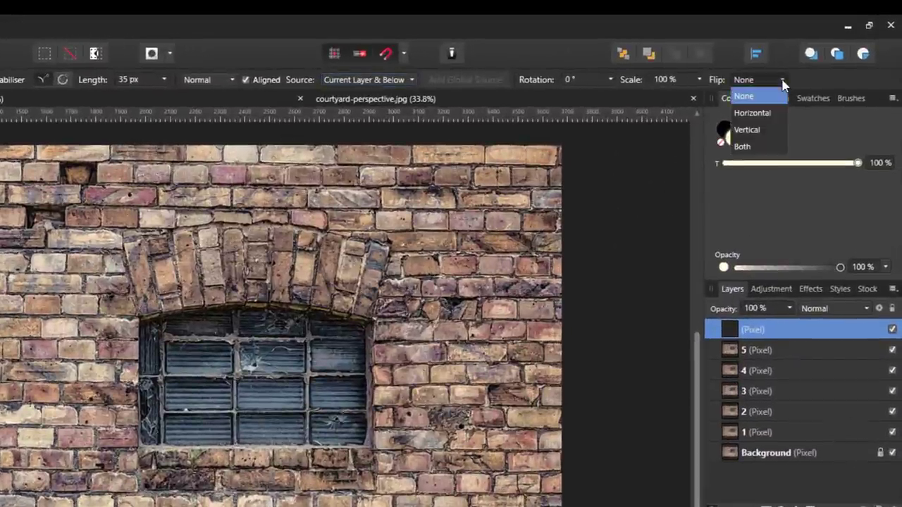
left_click(751, 114)
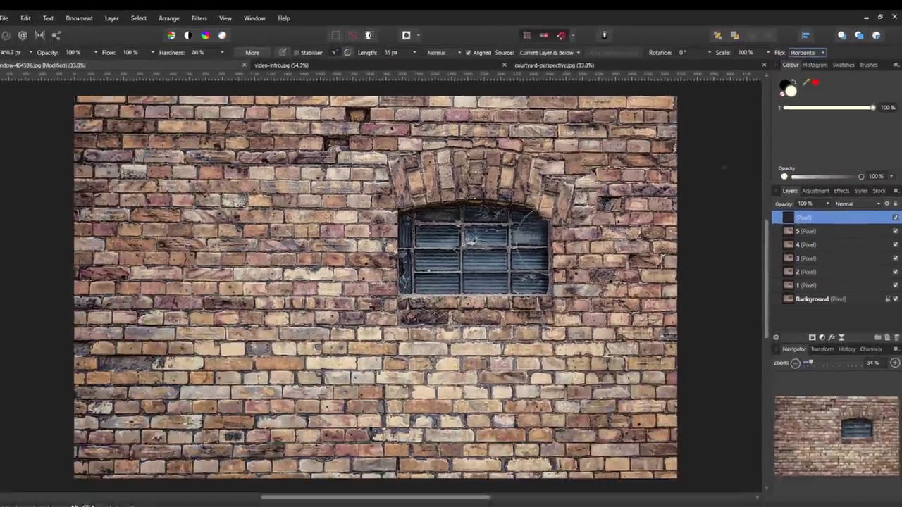
mouse_move(459, 306)
left_mouse_down()
mouse_move(437, 292)
mouse_move(437, 241)
mouse_move(415, 197)
mouse_move(423, 176)
left_mouse_up()
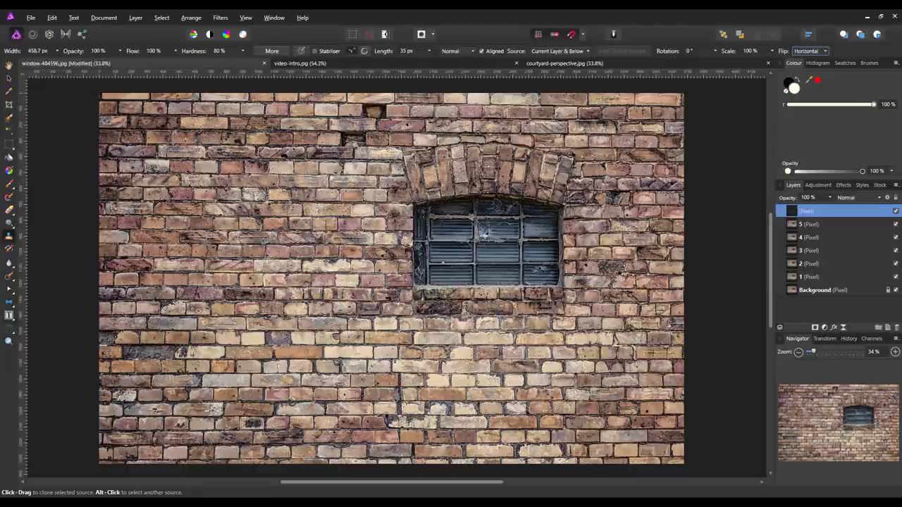
mouse_move(413, 165)
left_mouse_down()
mouse_move(296, 186)
mouse_move(346, 169)
mouse_move(162, 165)
mouse_move(310, 205)
mouse_move(264, 211)
mouse_move(310, 260)
mouse_move(198, 282)
mouse_move(310, 296)
mouse_move(233, 325)
mouse_move(282, 318)
mouse_move(303, 225)
left_mouse_up()
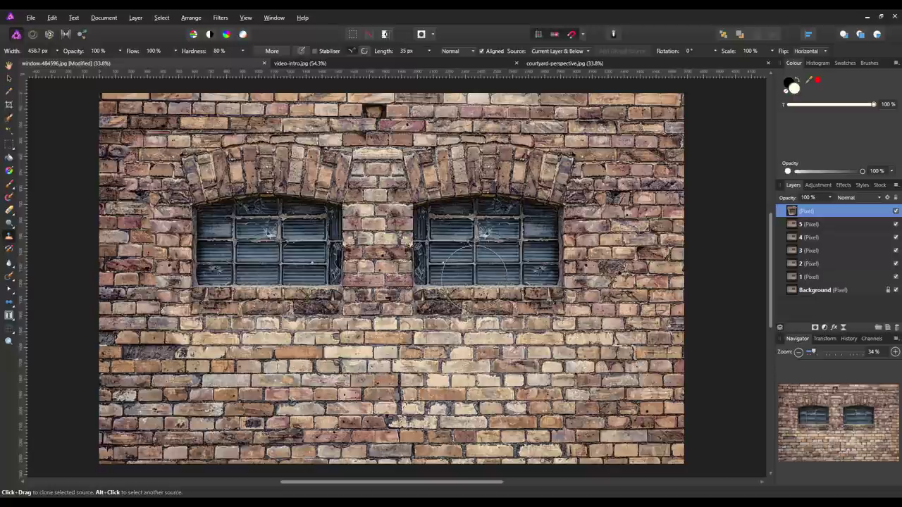
left_click(896, 213)
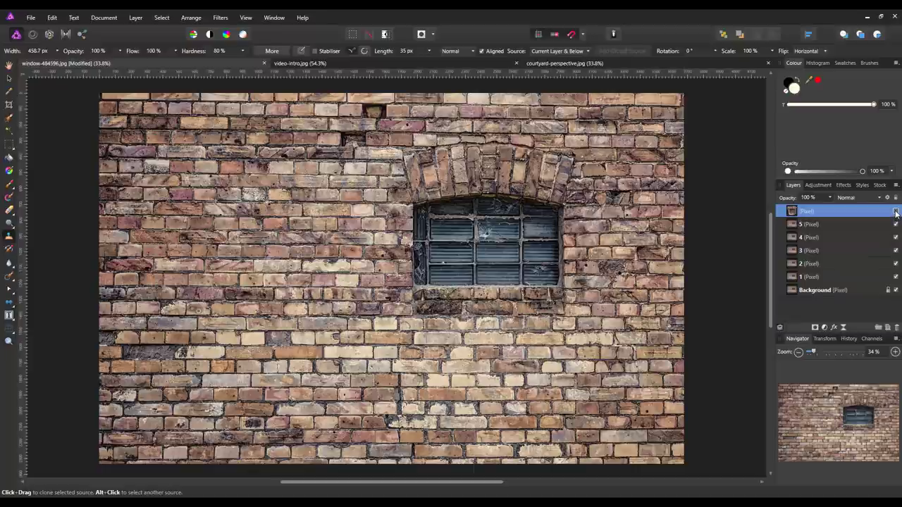
left_click(896, 212)
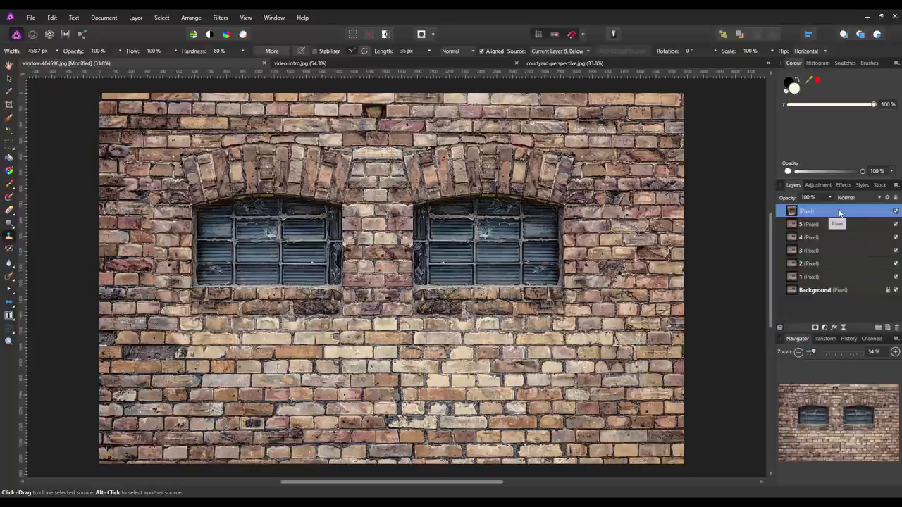
- Nest a Brightness / Contrast adjustment in the cloned window's layer, with brightness at -22% and contrast at -13%
left_click(825, 329)
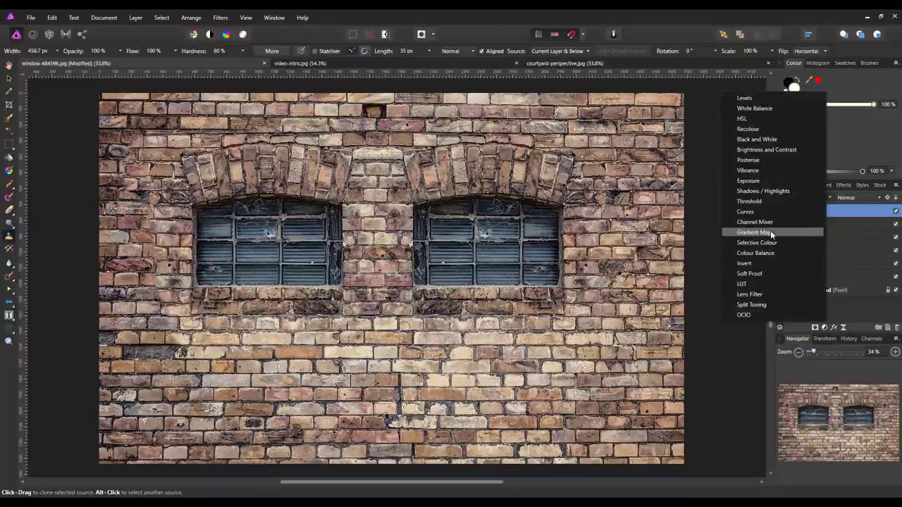
left_click(760, 151)
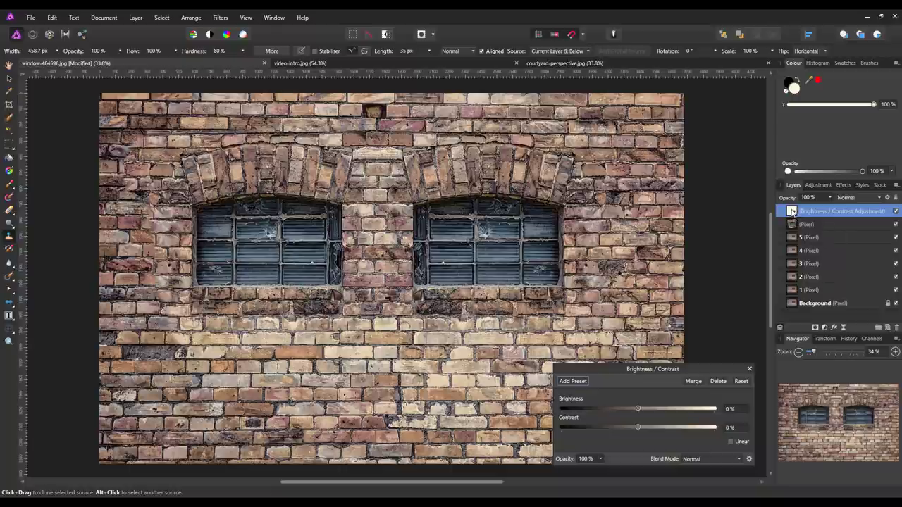
left_click_drag(793, 211, 811, 225)
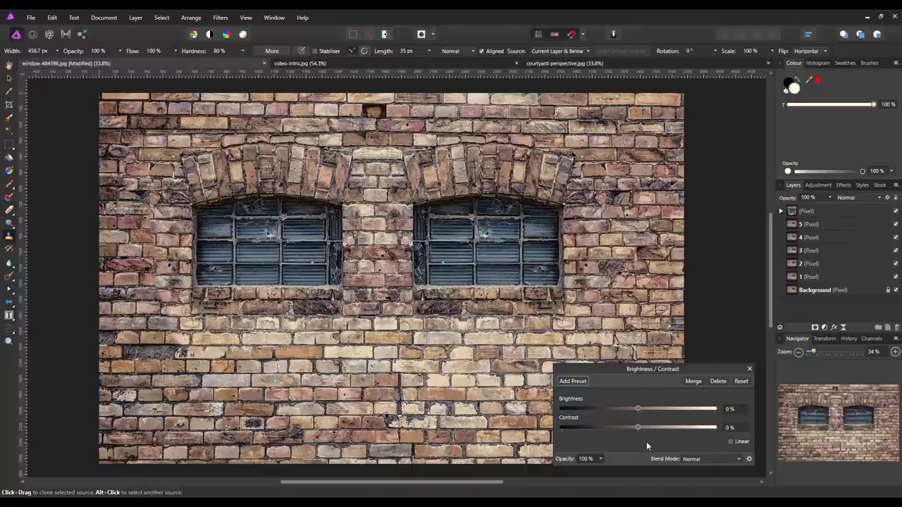
left_click_drag(639, 428, 588, 429)
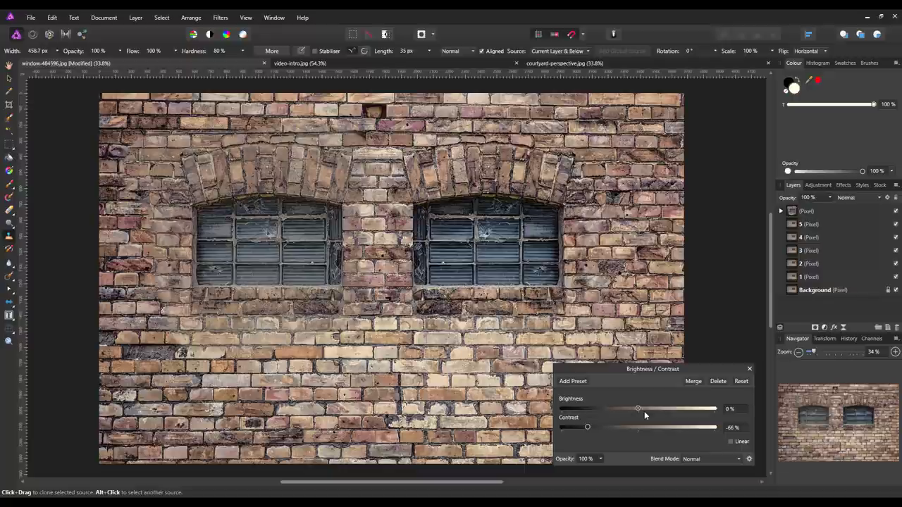
left_click_drag(638, 409, 628, 427)
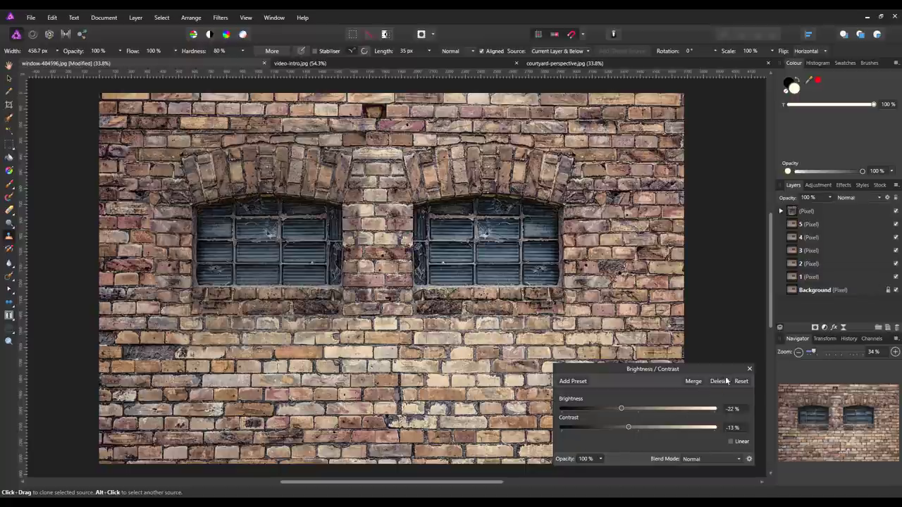
left_click(749, 369)
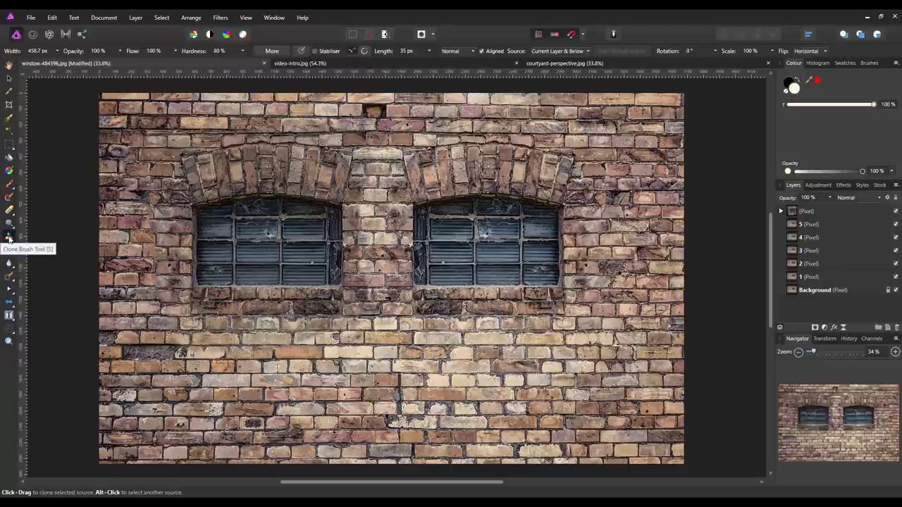
- Target the cloned window's layer, reduce the clone brush width to about 65 px and set its flip to None
left_click(832, 210)
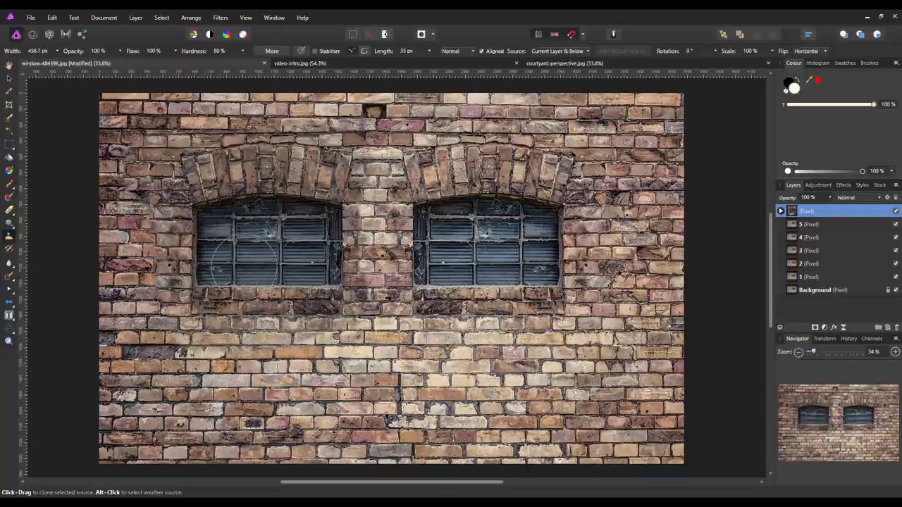
key("bracketleft")
key("bracketleft")
key("bracketleft")
key("bracketleft")
key("bracketleft")
key("bracketleft")
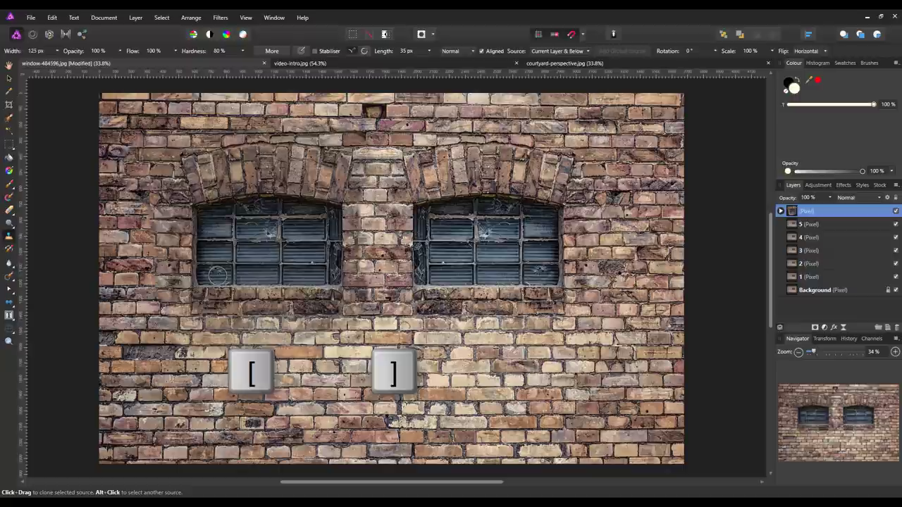
key("bracketleft")
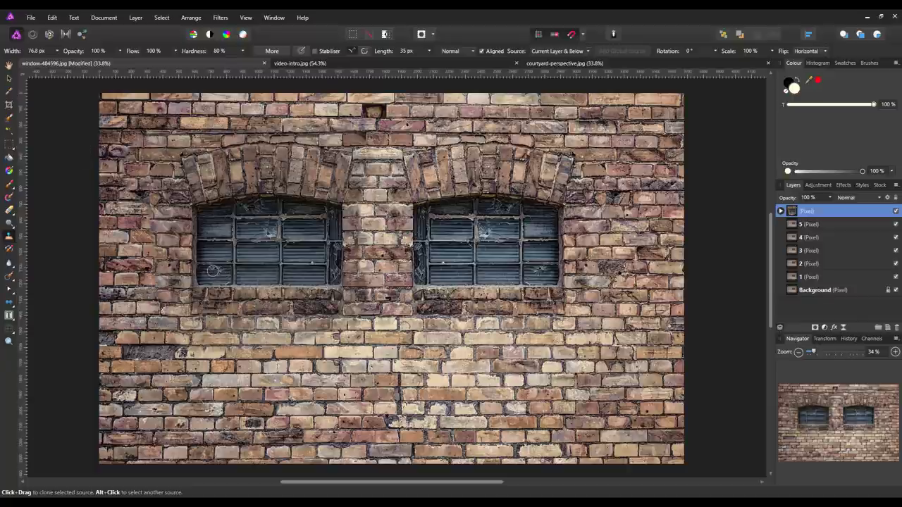
key("bracketleft")
left_click(817, 52)
left_click(804, 62)
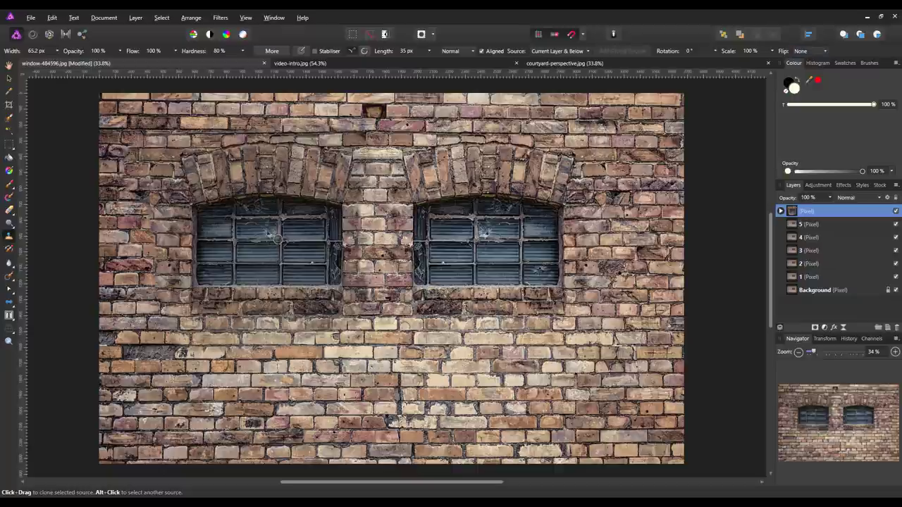
- Clone out the white mark in the cloned window's glass, and switch from that layer, hidden, to layer 5
mouse_move(279, 240)
left_mouse_down()
mouse_move(241, 239)
mouse_move(265, 235)
left_mouse_up()
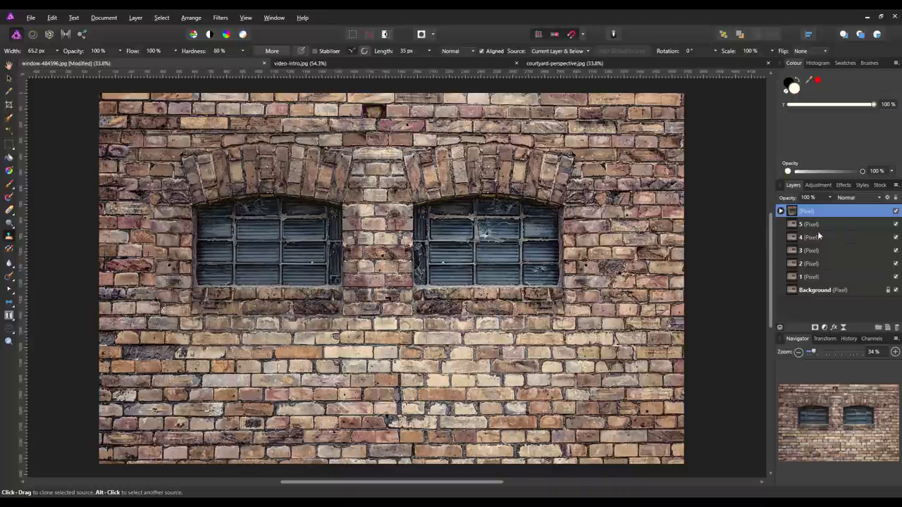
left_click(896, 211)
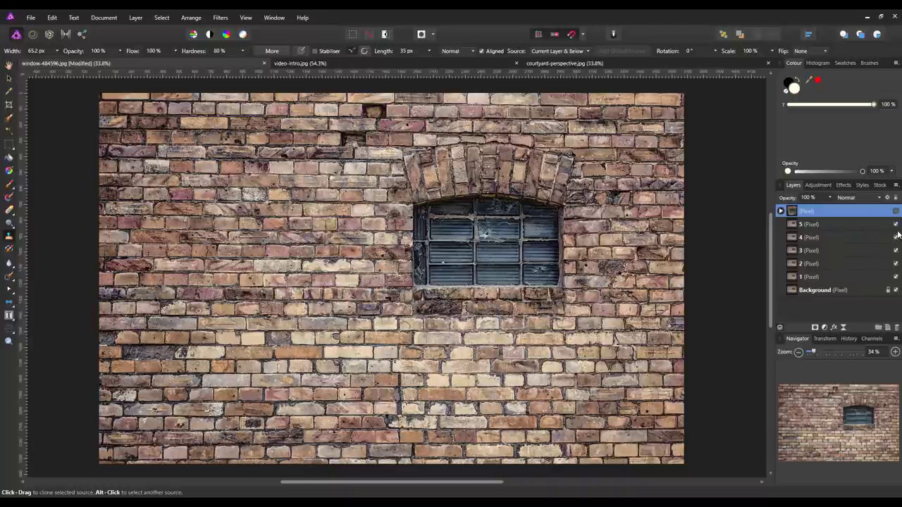
left_click(857, 226)
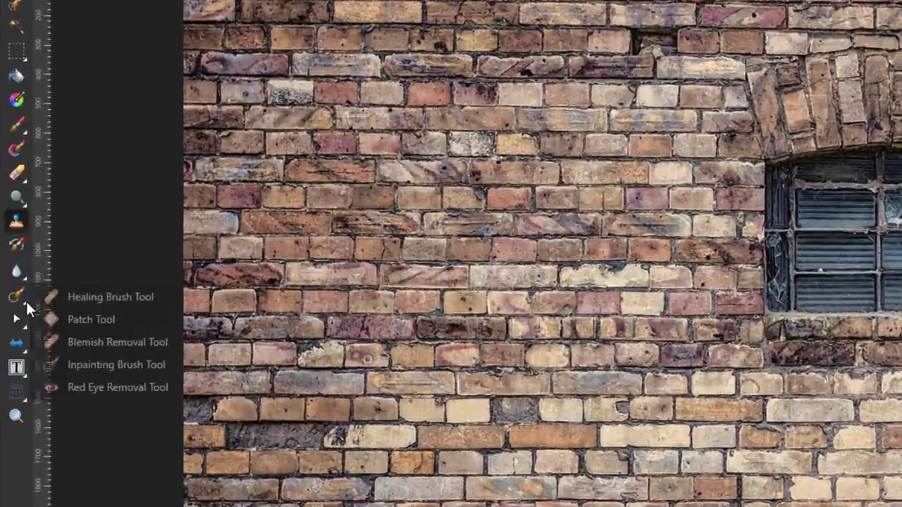
- Try patching over the window's arch with the Patch Tool, using a freehand outline around it
left_click(14, 280)
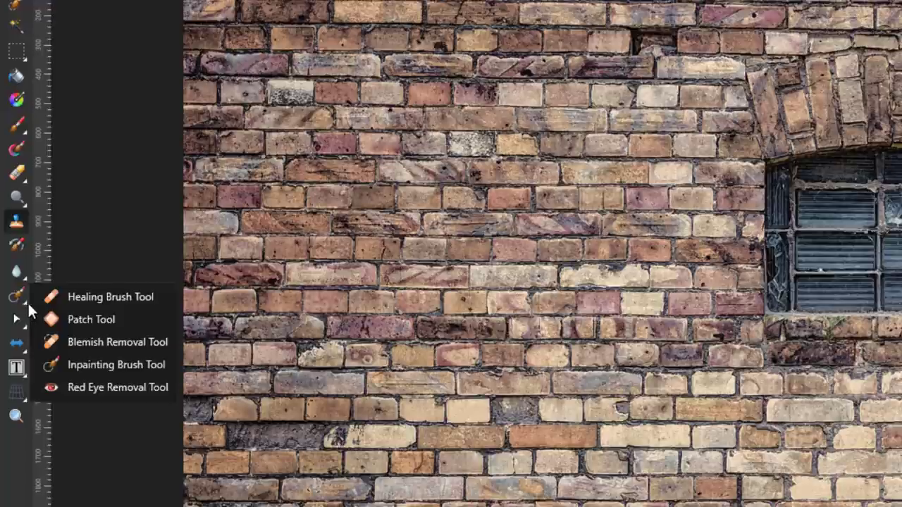
left_click(87, 320)
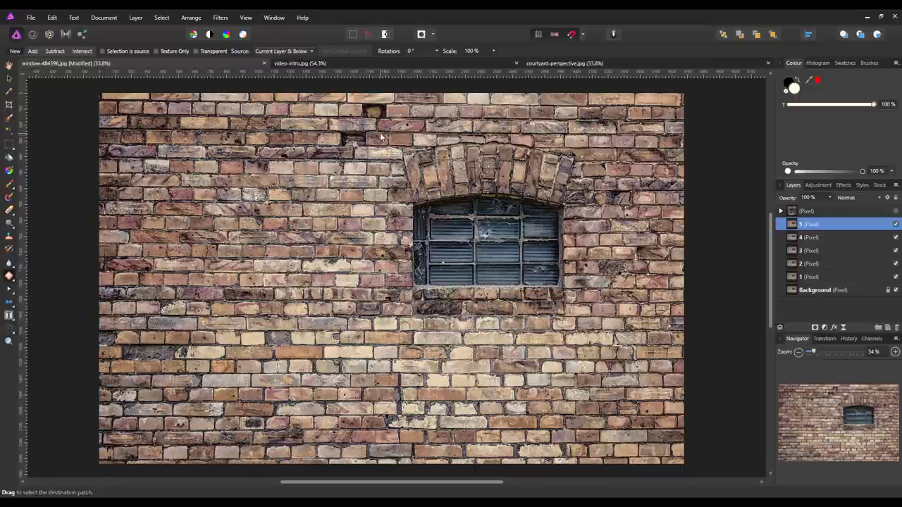
mouse_move(380, 139)
left_mouse_down()
mouse_move(486, 236)
mouse_move(599, 232)
mouse_move(606, 137)
mouse_move(585, 117)
mouse_move(382, 130)
left_mouse_up()
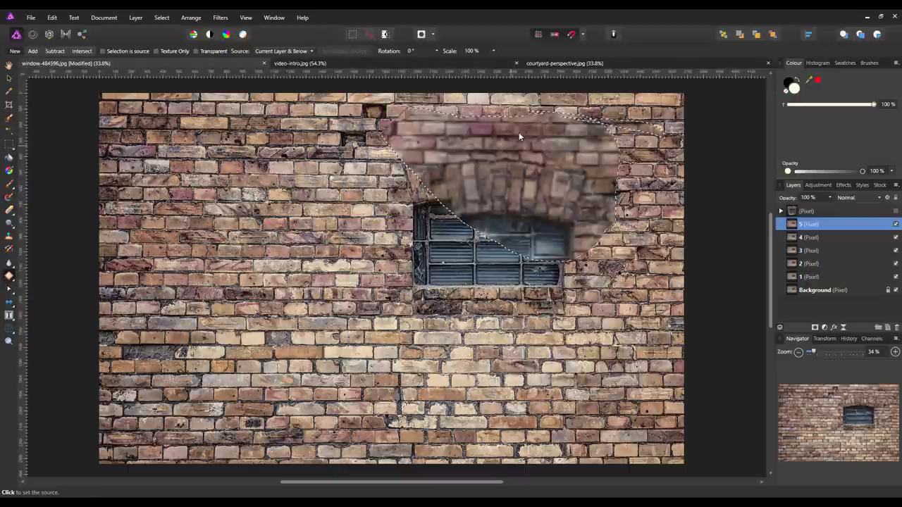
left_click(486, 164)
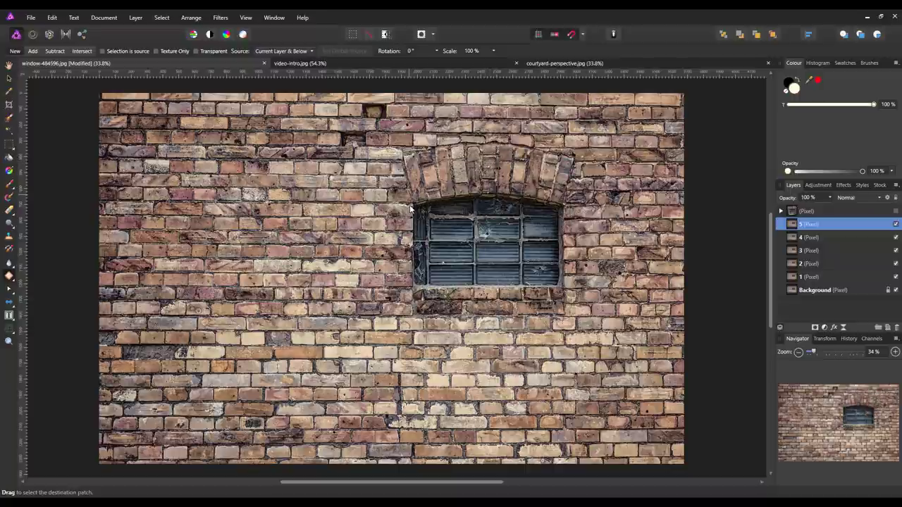
- Replace a rectangular marquee around the window with Patch Tool brickwork from the left of the wall, and hide layer 5
left_click(9, 145)
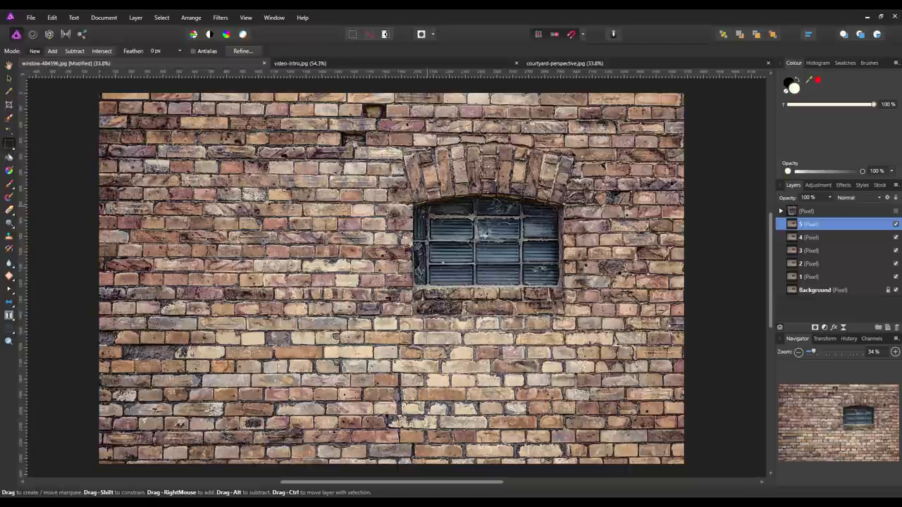
left_click(10, 146)
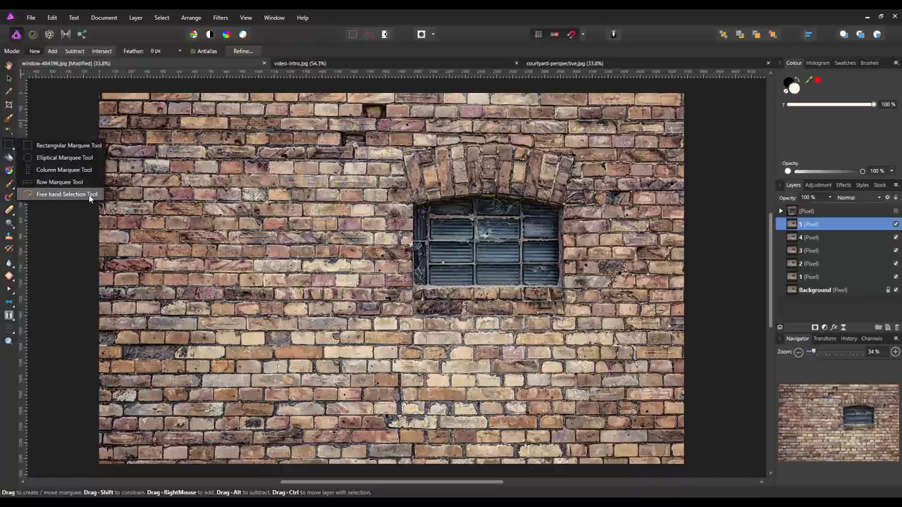
left_click(52, 146)
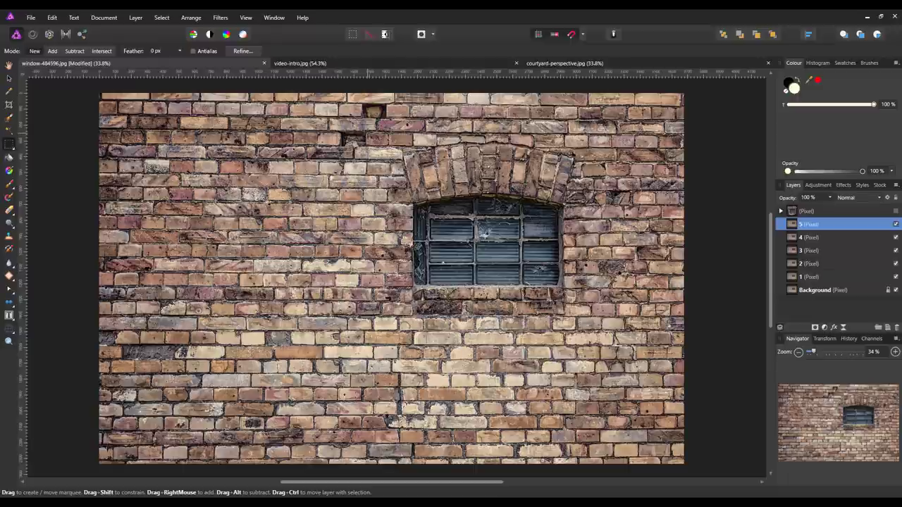
left_click_drag(363, 133, 553, 262)
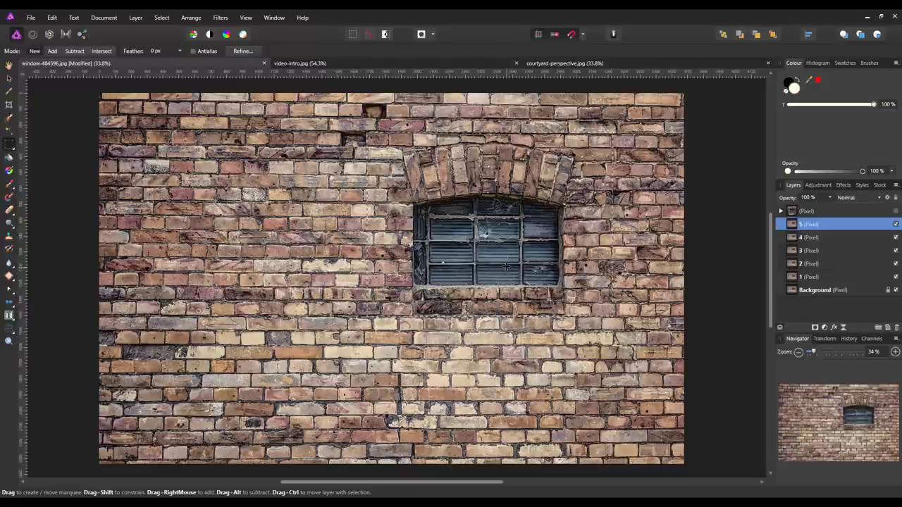
left_click(9, 277)
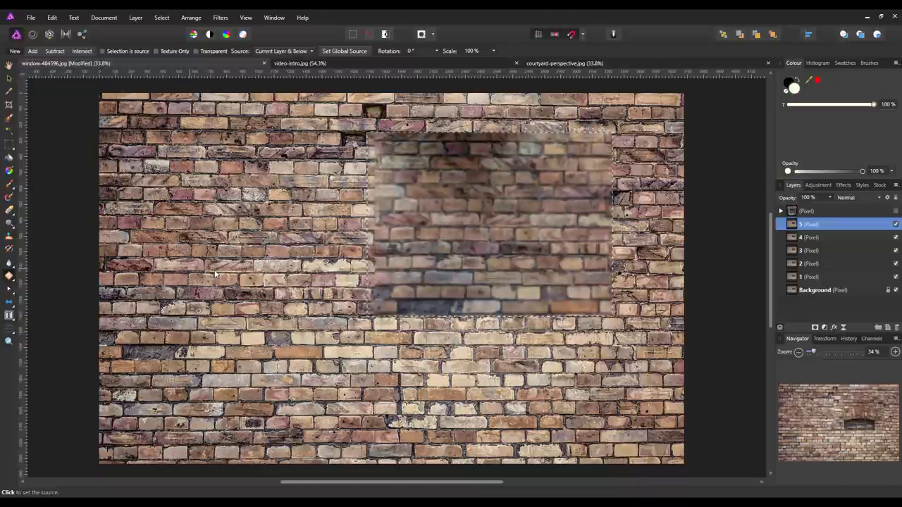
left_click_drag(215, 274, 230, 256)
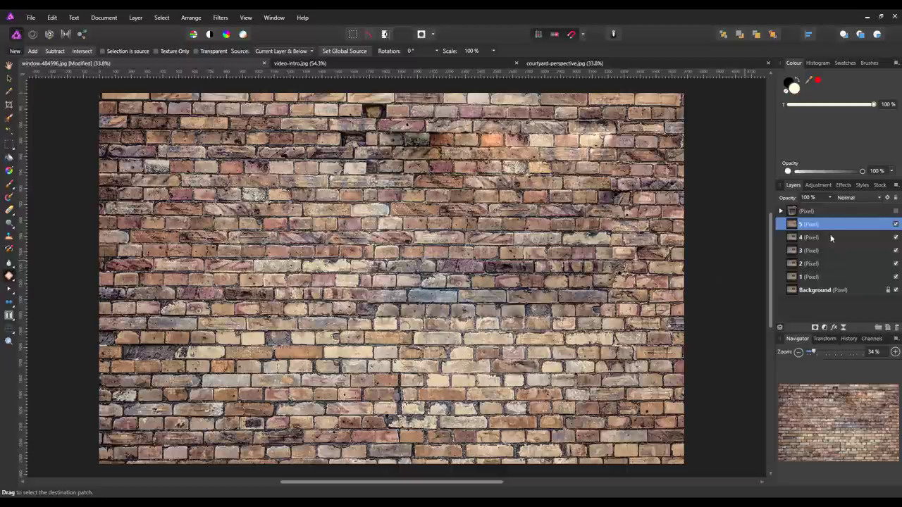
left_click(896, 225)
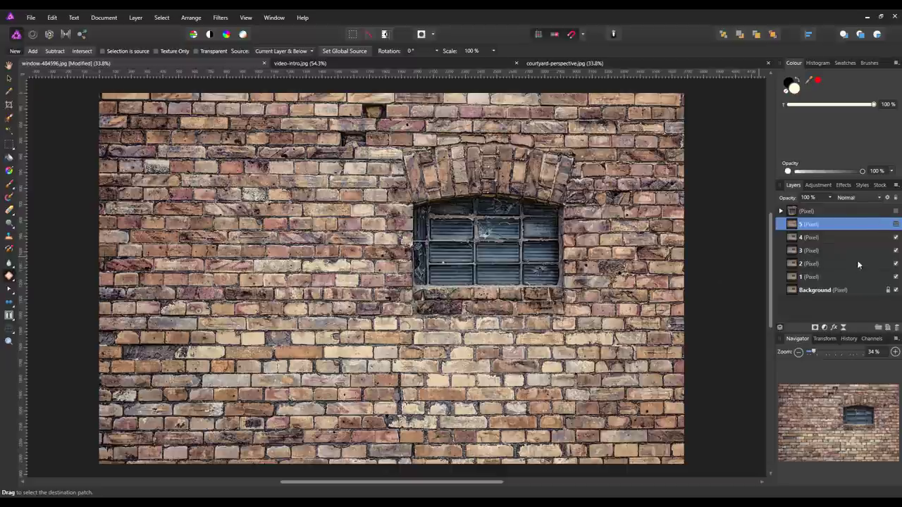
- On layer 4, paint away the window and arch with the Inpainting Brush at 100% opacity and 80% hardness, and hide the layer
left_click(855, 242)
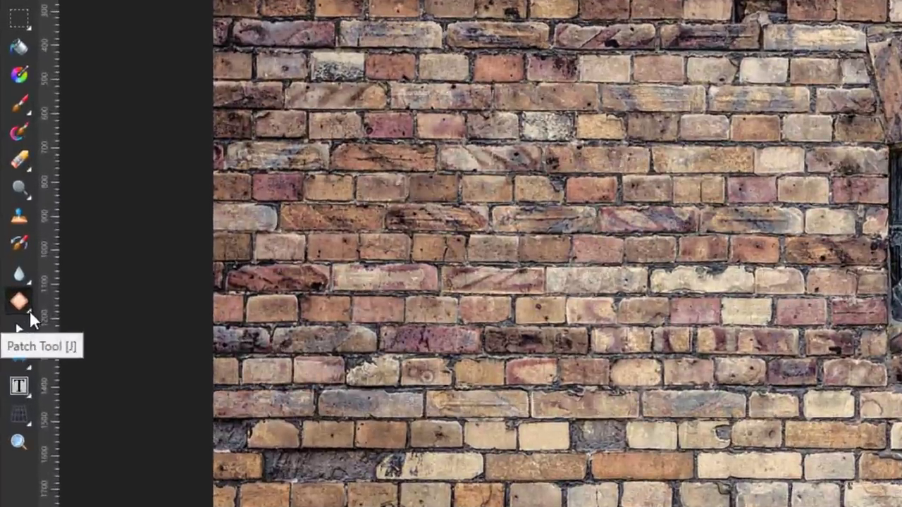
left_click(30, 310)
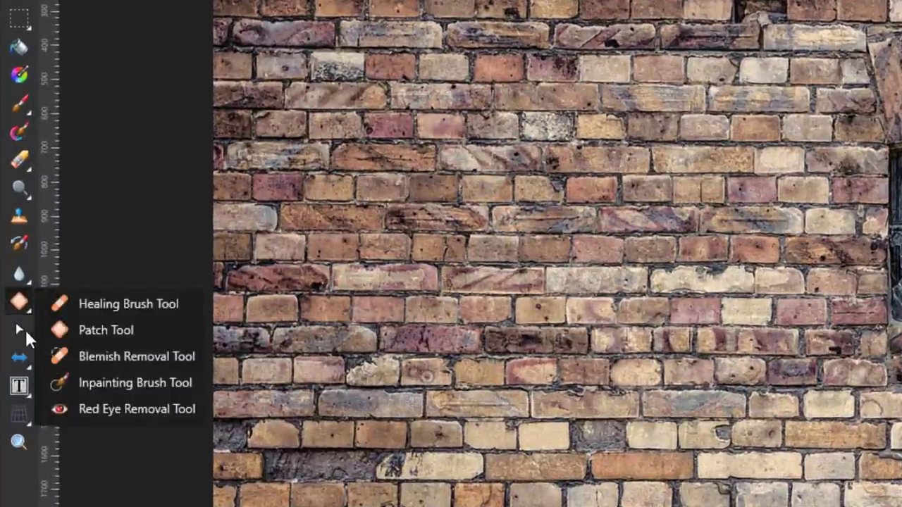
left_click(107, 389)
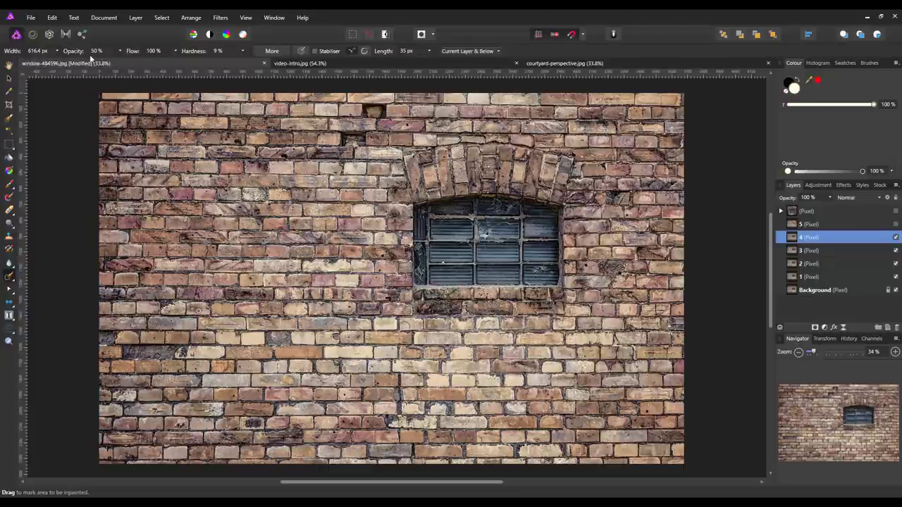
left_click_drag(120, 53, 157, 63)
left_click_drag(250, 62, 290, 64)
mouse_move(509, 171)
left_mouse_down()
mouse_move(437, 170)
mouse_move(425, 190)
mouse_move(431, 278)
mouse_move(494, 289)
mouse_move(525, 275)
mouse_move(539, 258)
mouse_move(541, 213)
mouse_move(546, 274)
mouse_move(476, 274)
mouse_move(448, 254)
mouse_move(439, 242)
mouse_move(472, 222)
mouse_move(490, 244)
mouse_move(454, 214)
mouse_move(497, 224)
mouse_move(479, 217)
mouse_move(507, 256)
mouse_move(516, 249)
mouse_move(524, 213)
mouse_move(461, 191)
mouse_move(441, 249)
mouse_move(465, 273)
mouse_move(497, 269)
mouse_move(518, 221)
mouse_move(500, 205)
mouse_move(469, 206)
mouse_move(462, 233)
mouse_move(467, 250)
mouse_move(497, 248)
left_mouse_up()
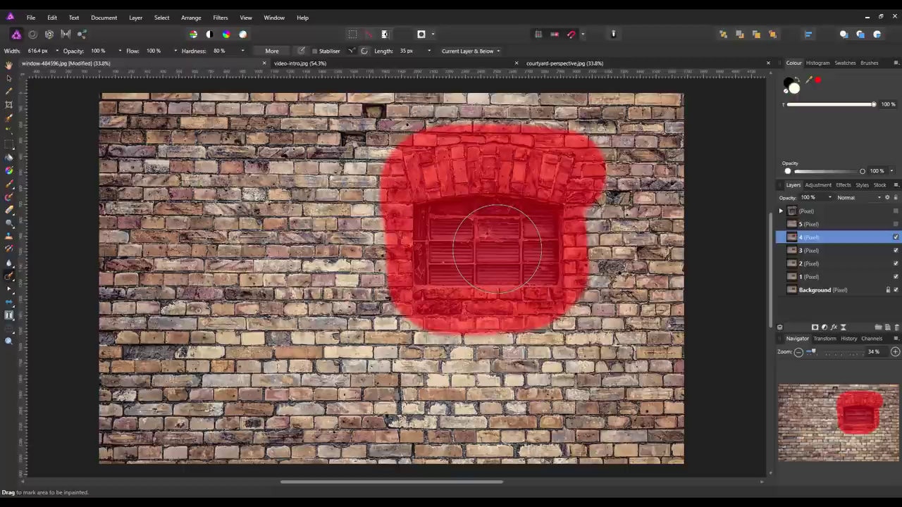
left_click_drag(497, 248, 493, 246)
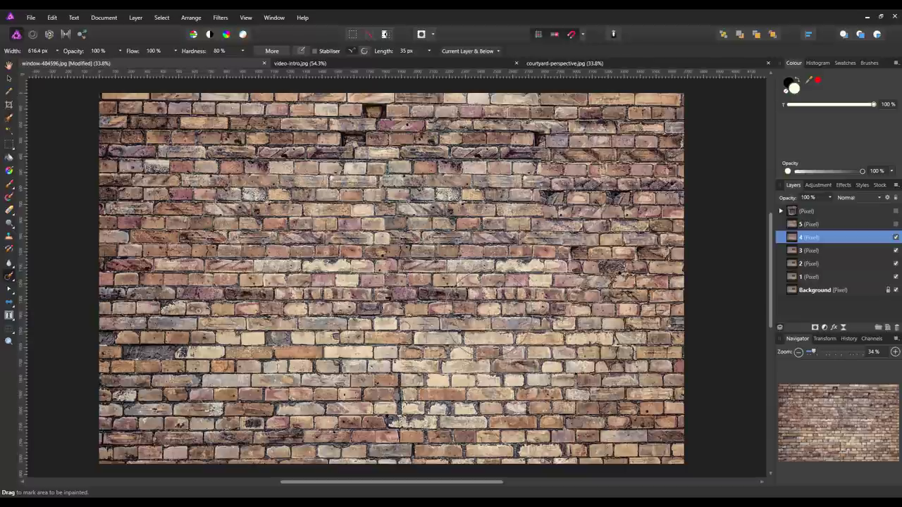
left_click(896, 238)
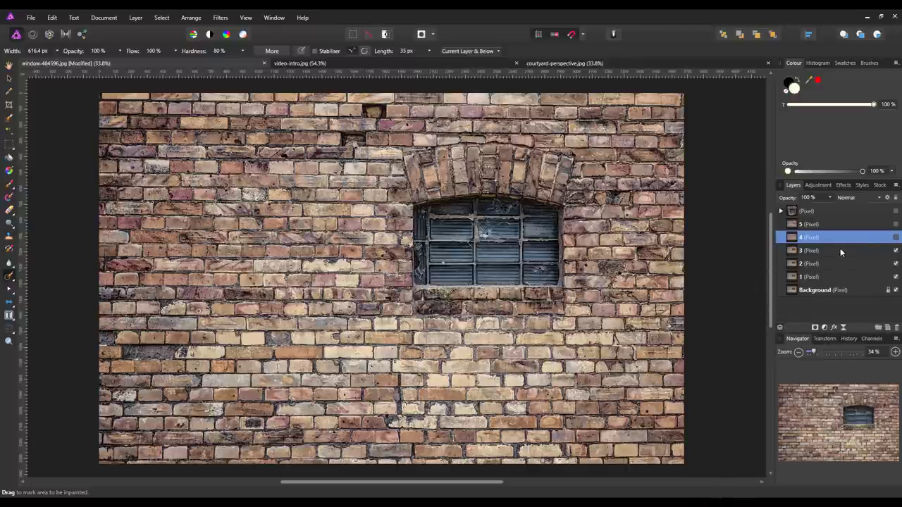
- On layer 3, inpaint a rectangular marquee around the window, run the inpaint once more, and hide the layer
left_click(840, 250)
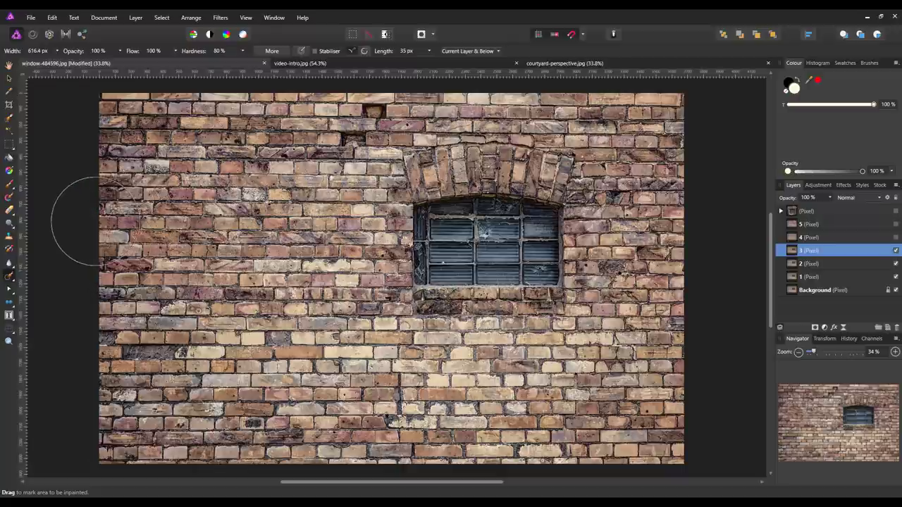
left_click(9, 145)
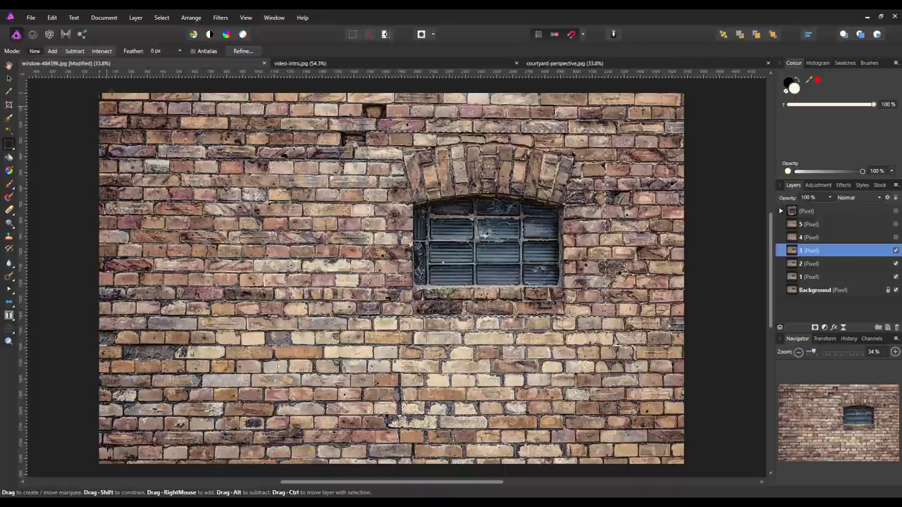
left_click(135, 18)
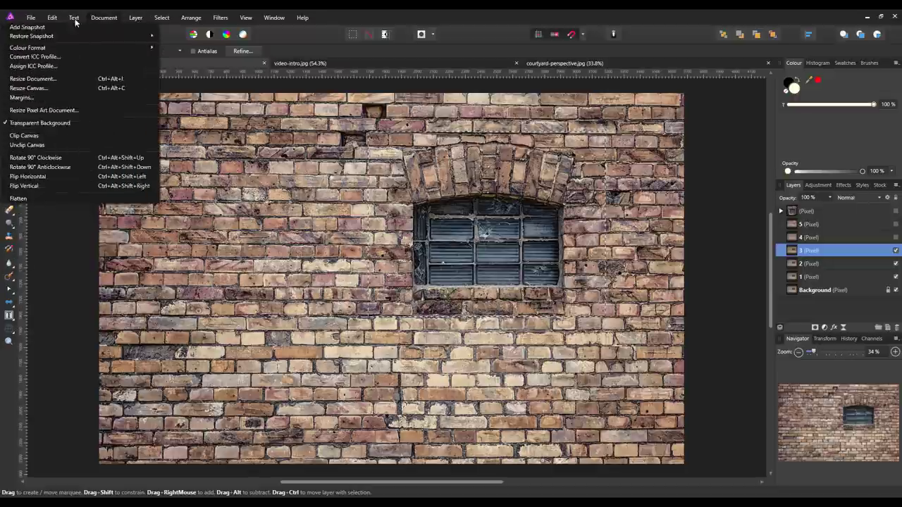
mouse_move(54, 22)
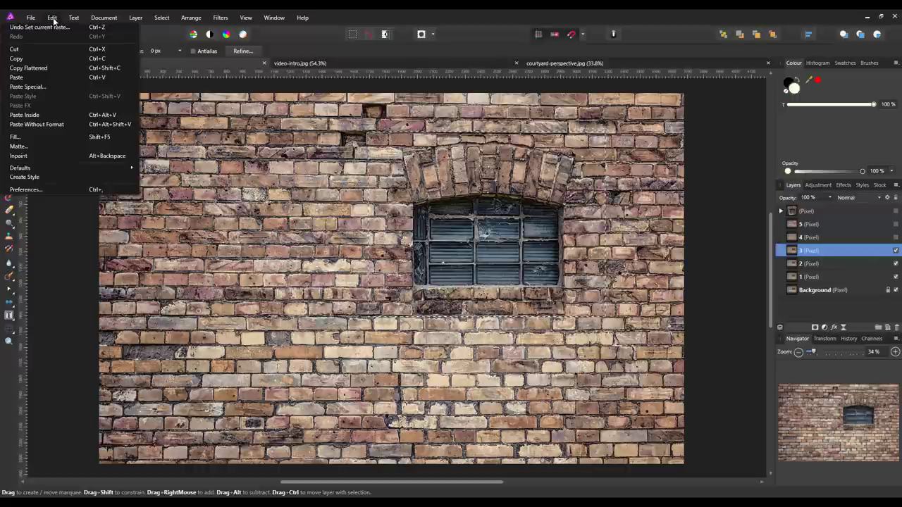
left_click(50, 155)
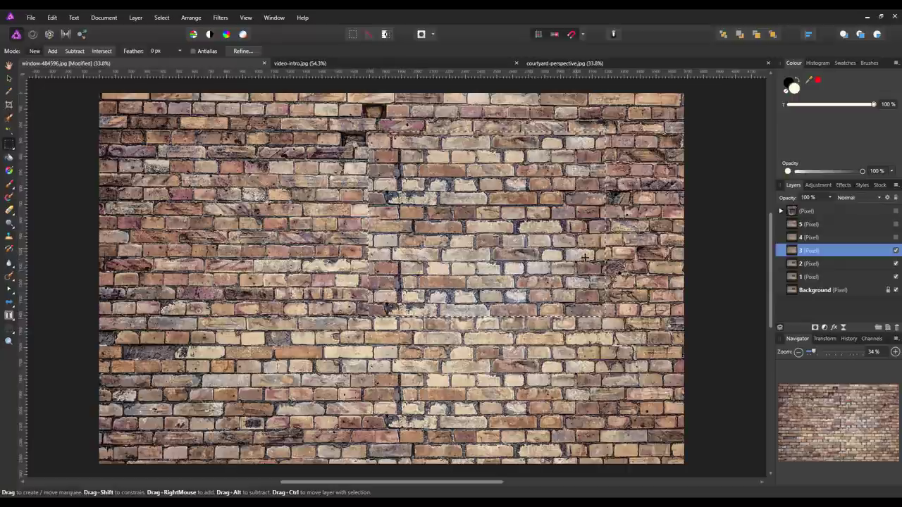
key("Delete")
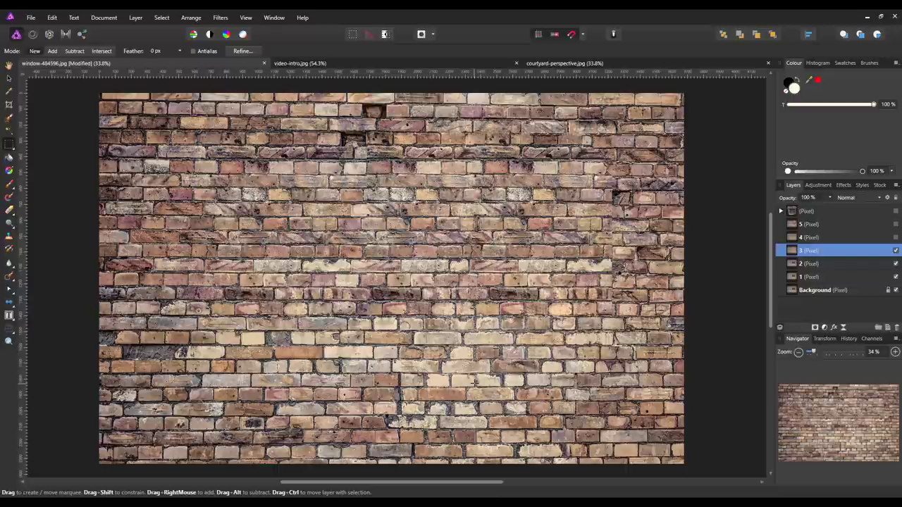
left_click(896, 251)
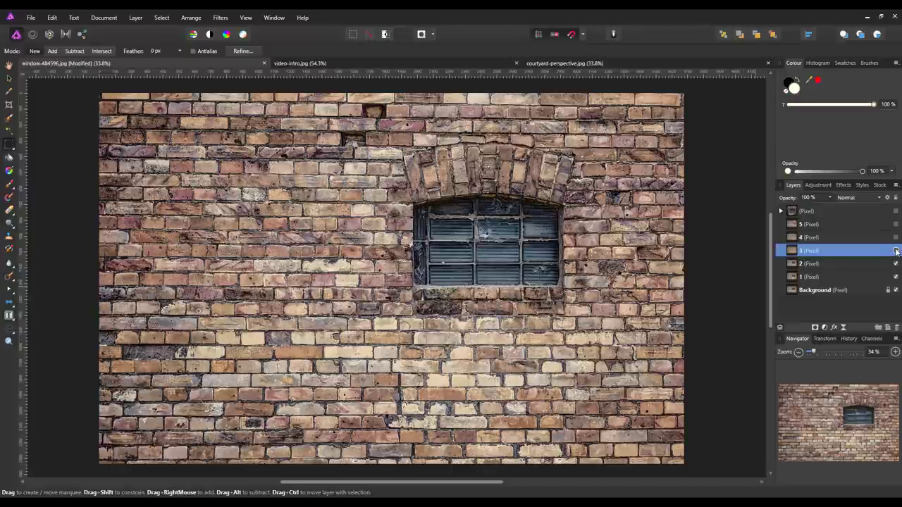
- Start a single-plane Perspective transform on layer 2 in Destination mode, and switch its grid off and back on
left_click(848, 265)
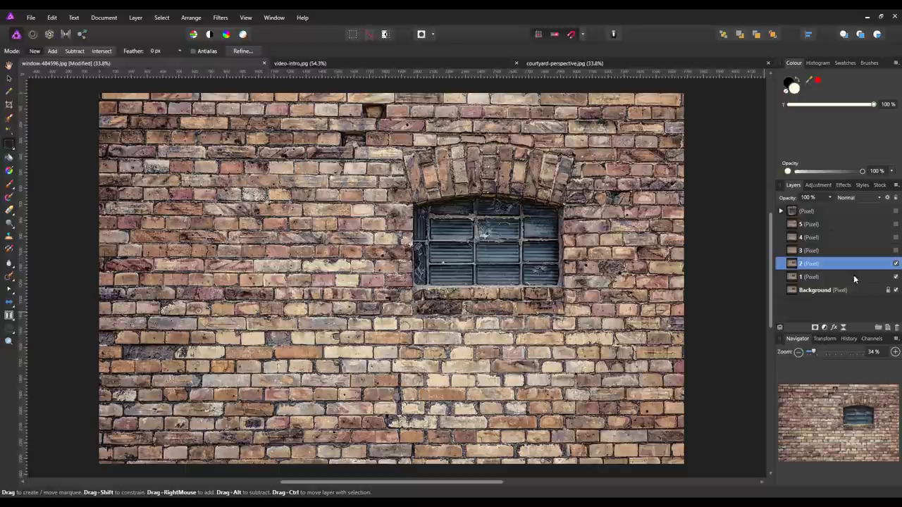
left_click_drag(846, 269, 817, 279)
left_click(672, 63)
key("h")
left_click(8, 333)
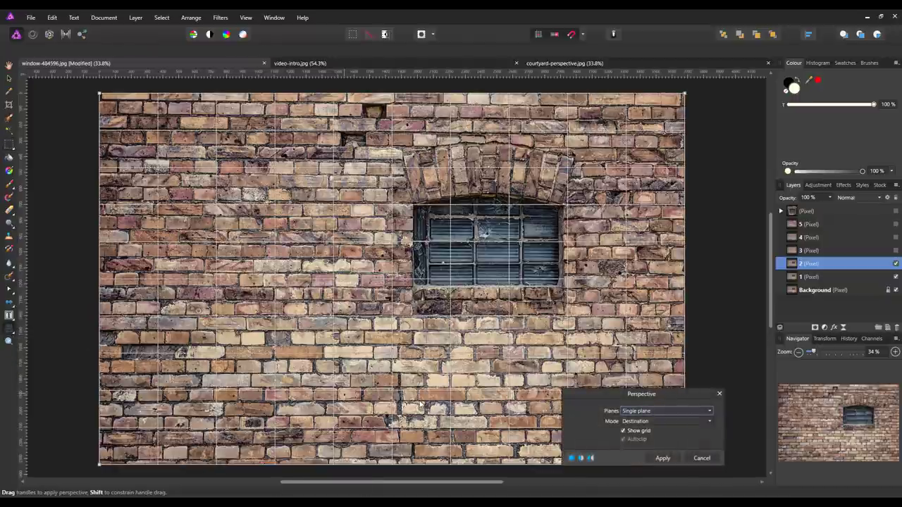
left_click_drag(626, 393, 689, 395)
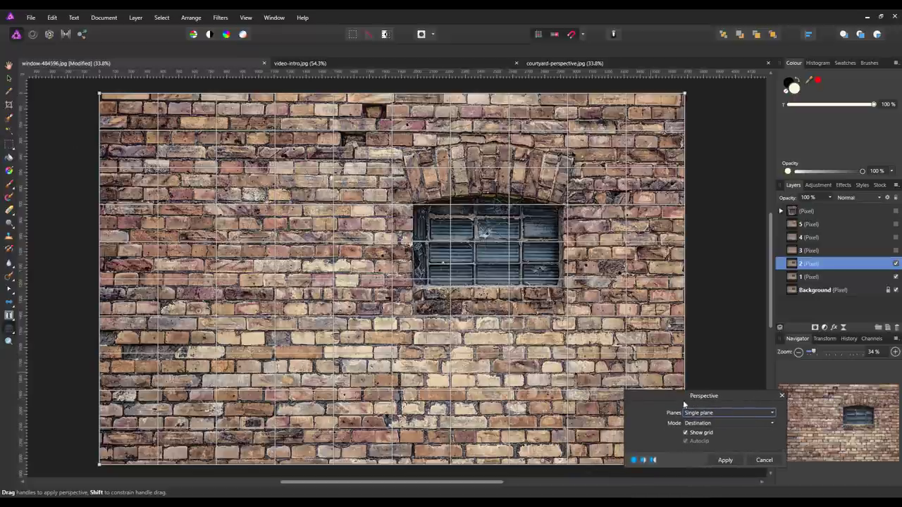
left_click(686, 433)
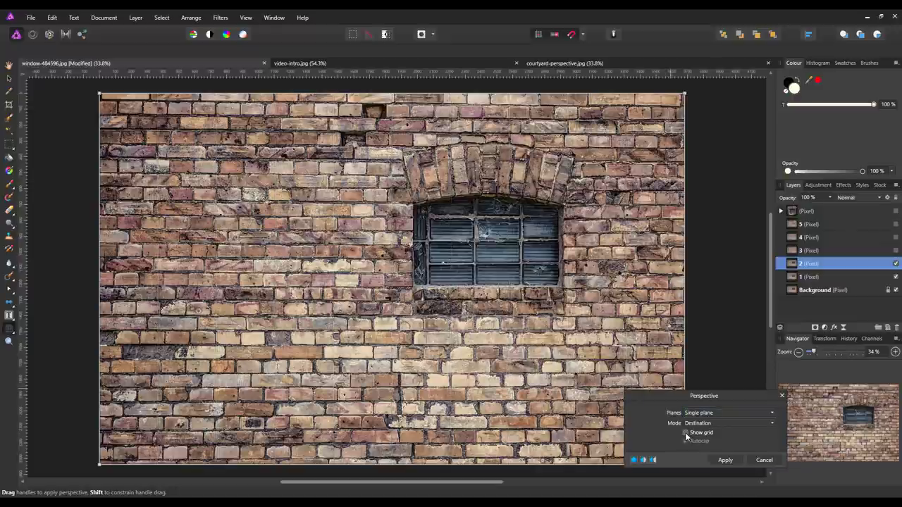
left_click(685, 433)
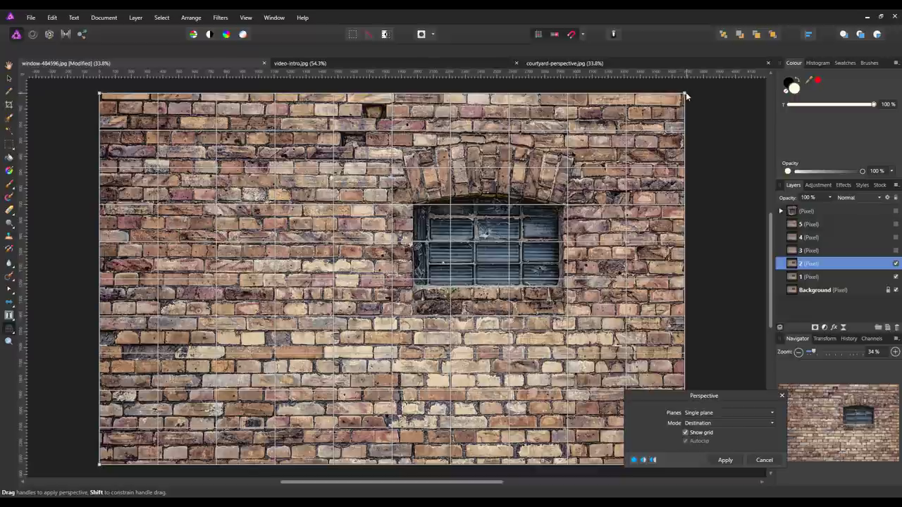
- Squeeze layer 2's perspective grid into the left part of the photo, its upper-left corner outside the canvas and its lower-left corner slightly inside
left_click_drag(686, 92, 356, 93)
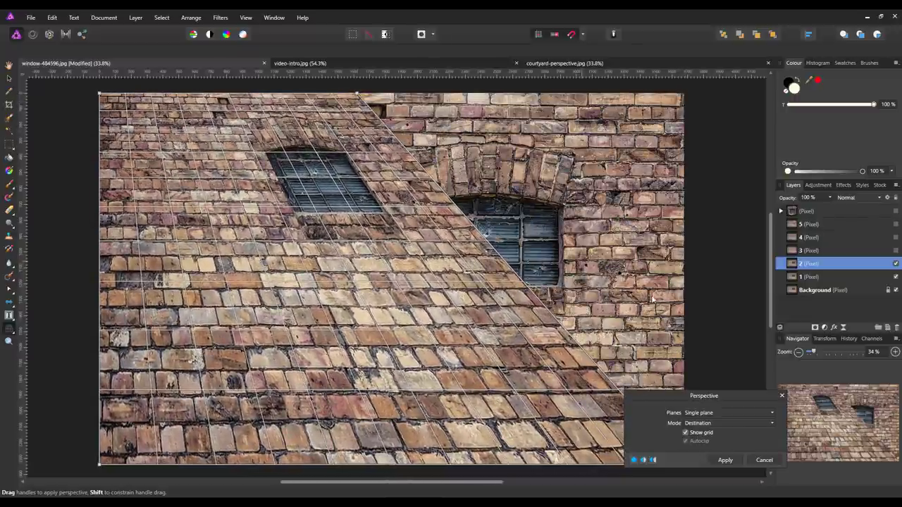
left_click_drag(682, 395, 738, 334)
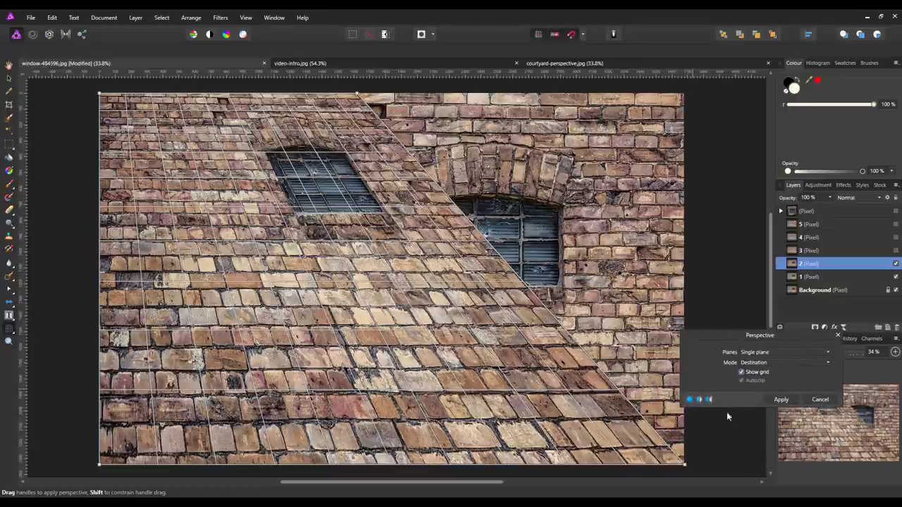
left_click_drag(685, 466, 345, 466)
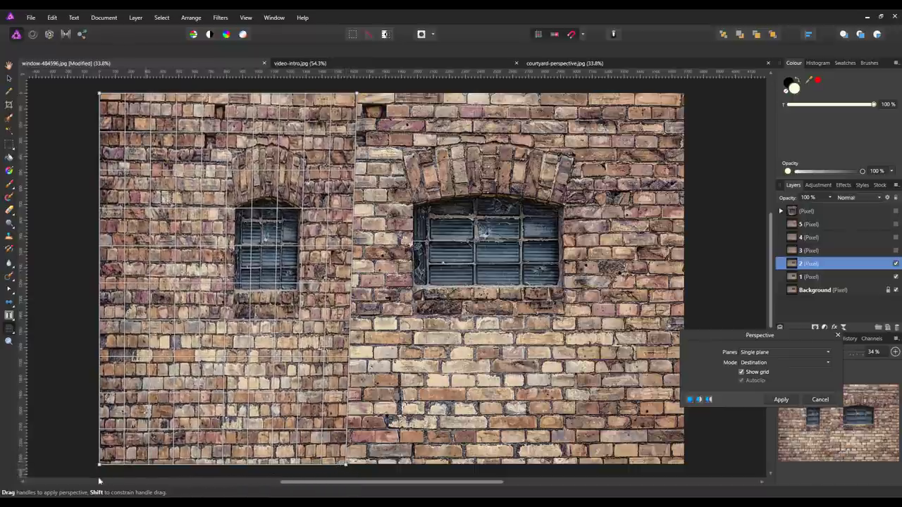
left_click_drag(100, 468, 123, 470)
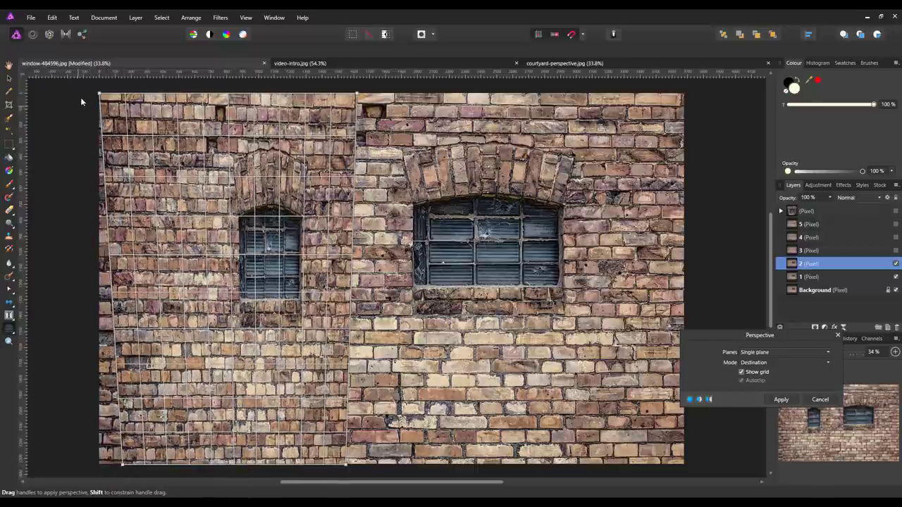
left_click_drag(100, 94, 47, 94)
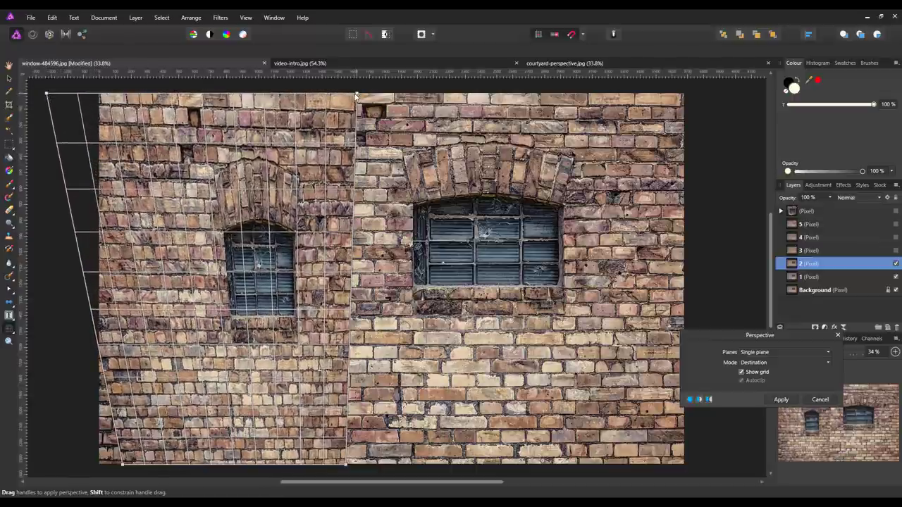
left_click_drag(356, 95, 302, 106)
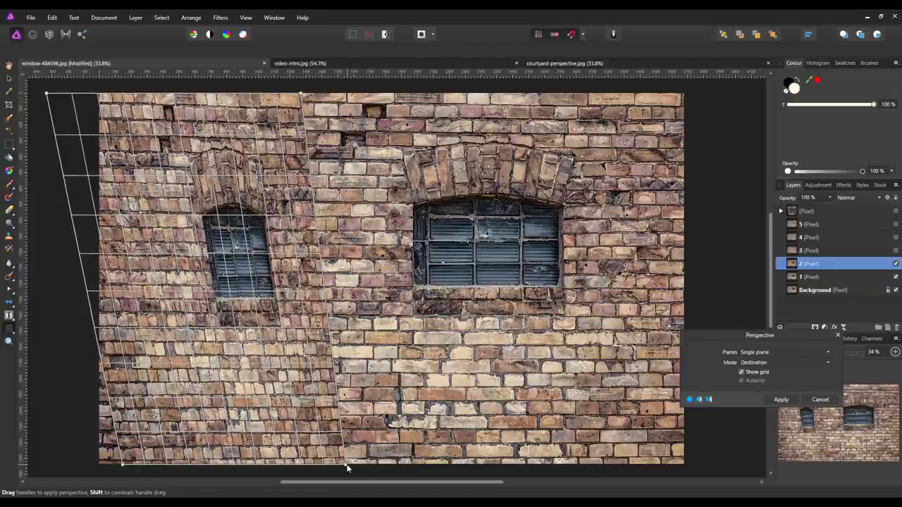
left_click_drag(345, 465, 289, 467)
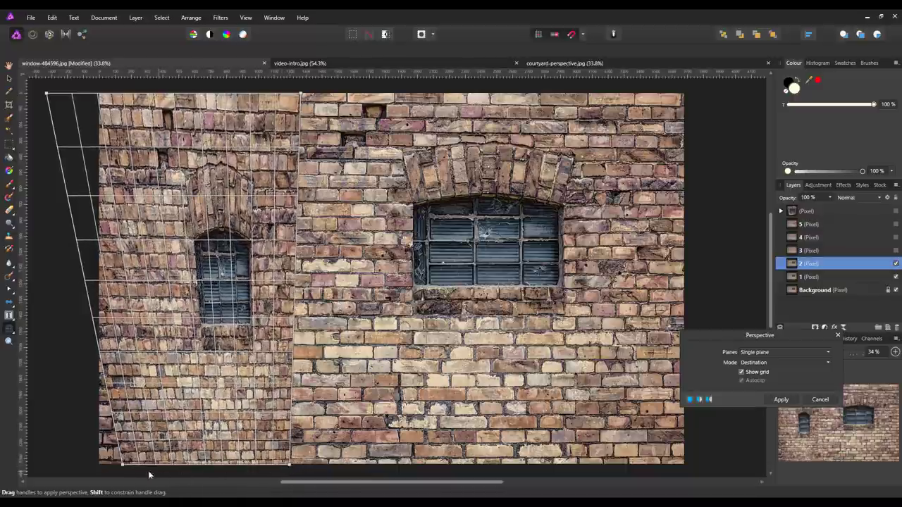
- Angle the grid into a receding side wall by flaring its left corners past the canvas and moving its right edge further left
left_click_drag(122, 465, 103, 478)
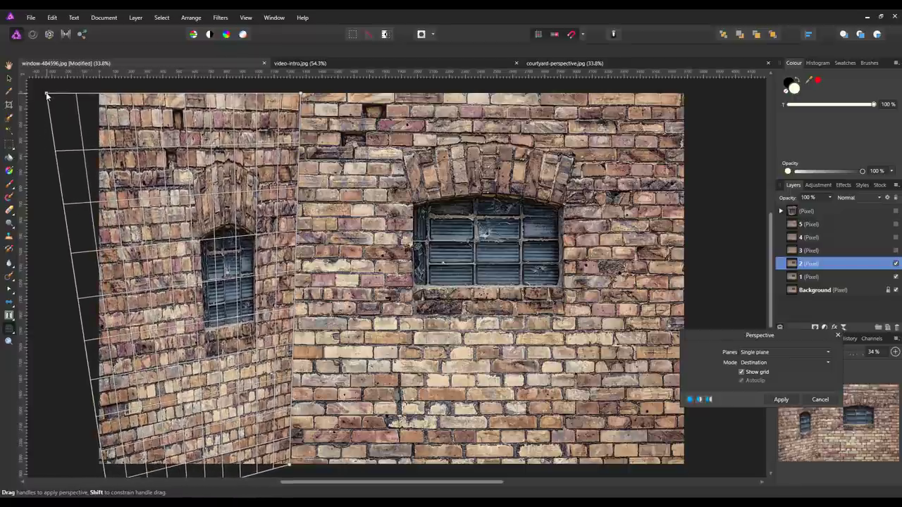
left_click_drag(47, 96, 67, 60)
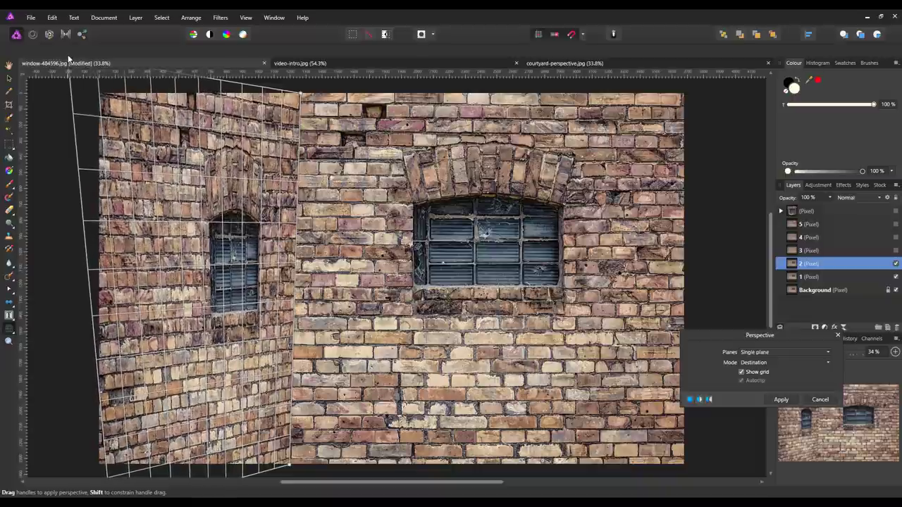
left_click_drag(299, 94, 272, 96)
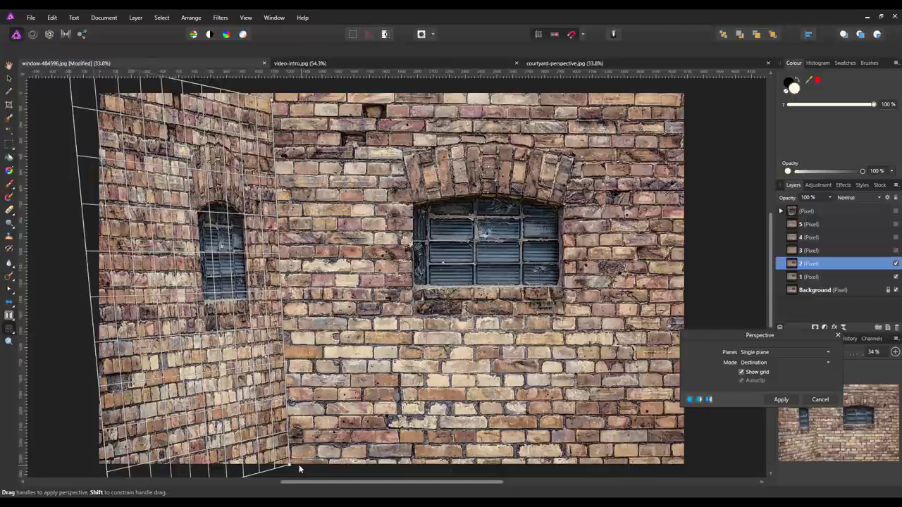
left_click_drag(291, 465, 267, 473)
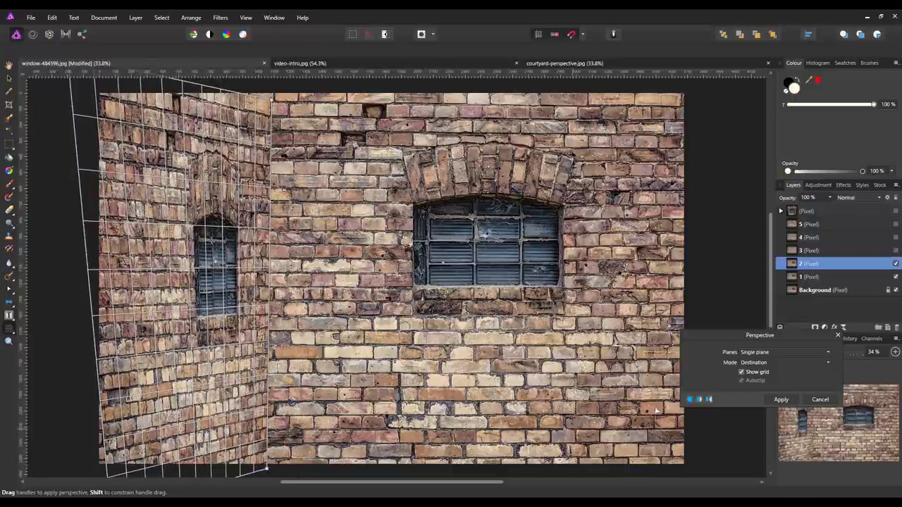
- Stretch the side wall's left corners far above and below the canvas, align its upper-right corner with the photo's top edge, and apply the perspective
scroll(446, 319, "down", 2)
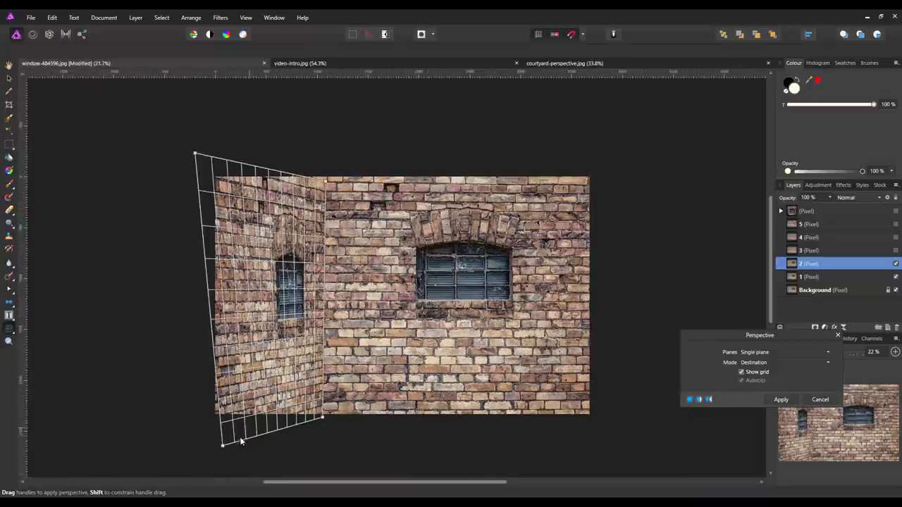
left_click_drag(223, 446, 209, 477)
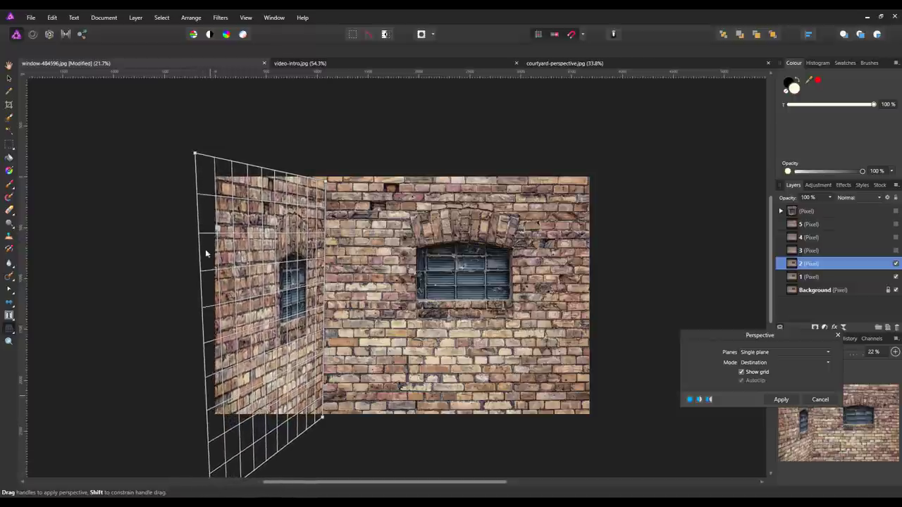
left_click_drag(196, 153, 174, 94)
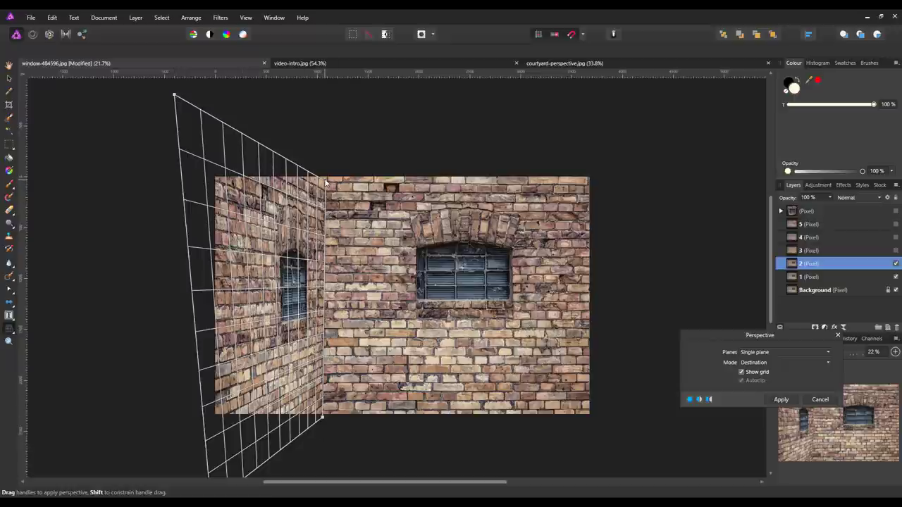
left_click_drag(325, 182, 328, 178)
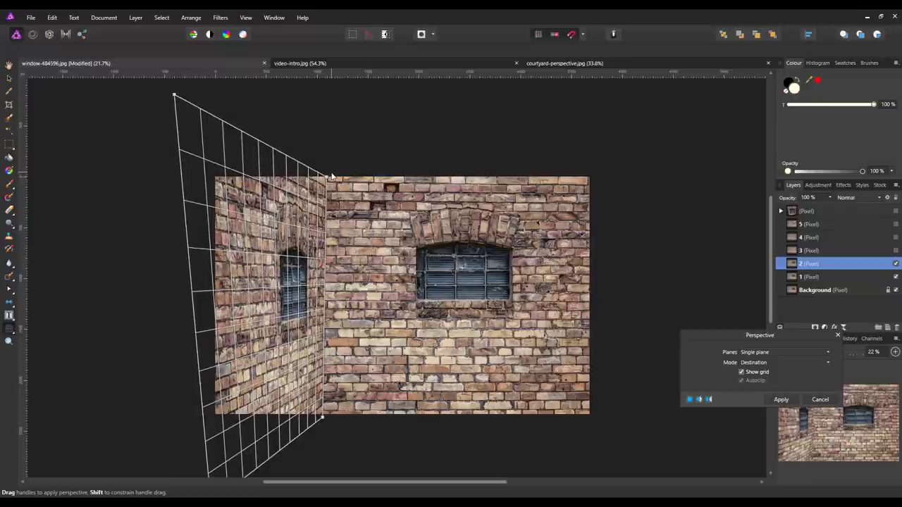
key("ctrl+o")
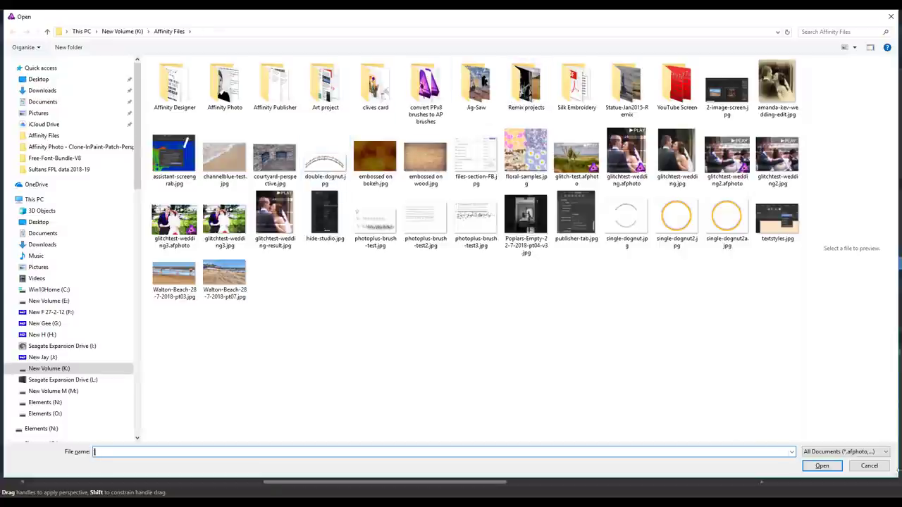
left_click(869, 466)
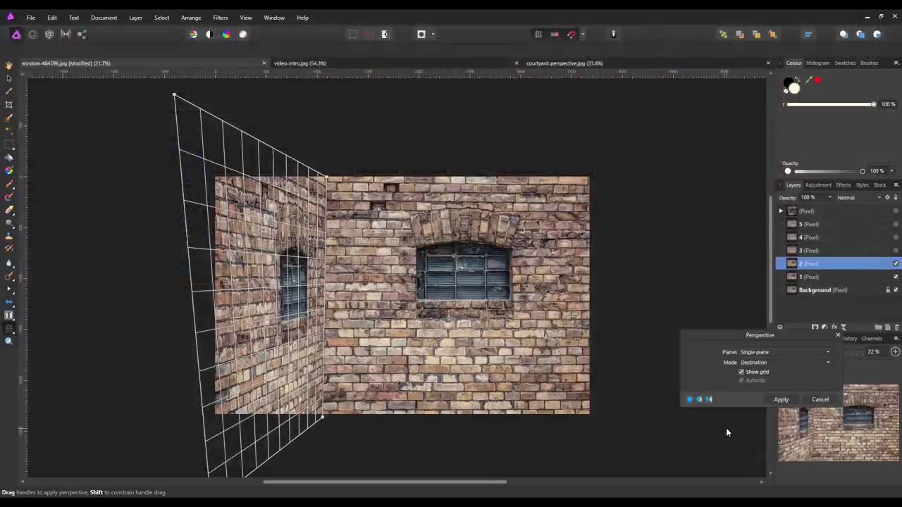
key("ctrl+0")
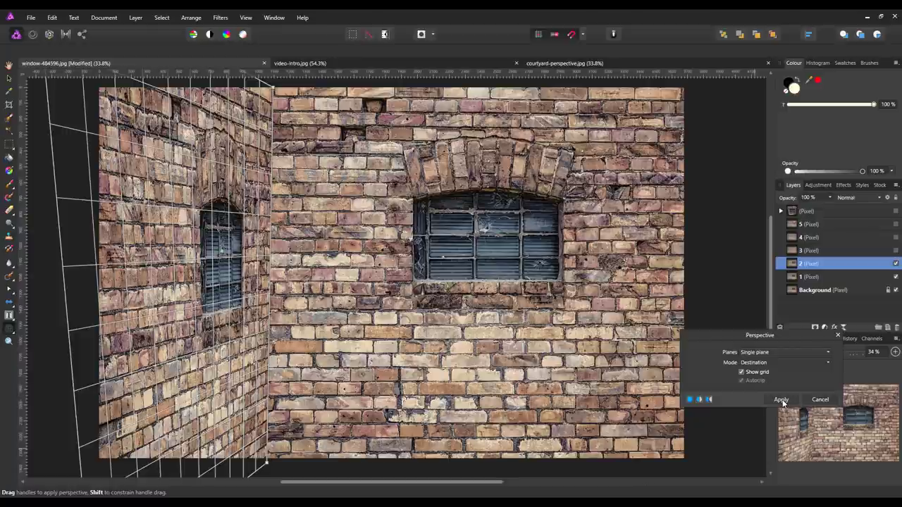
left_click(781, 401)
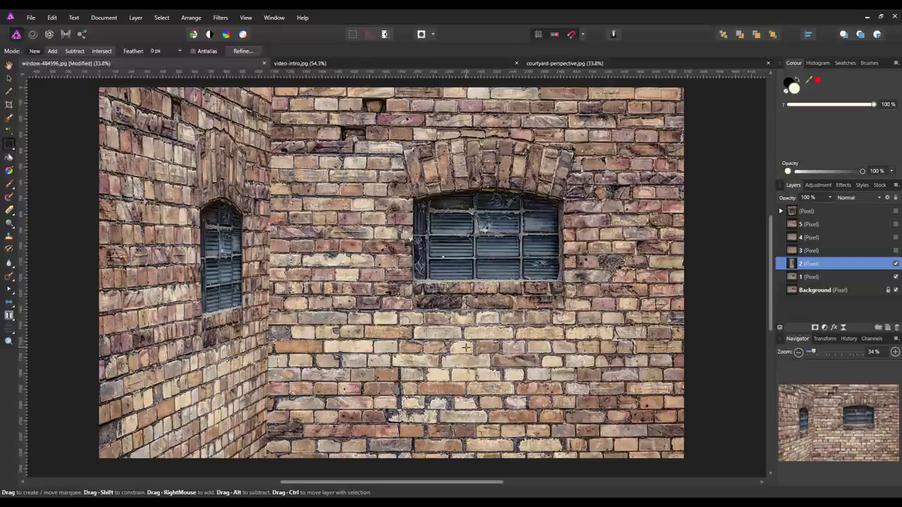
- On layer 1, start a single-plane Perspective transform and lower its upper corners below the main window to lay the bricks as a floor
left_click(830, 278)
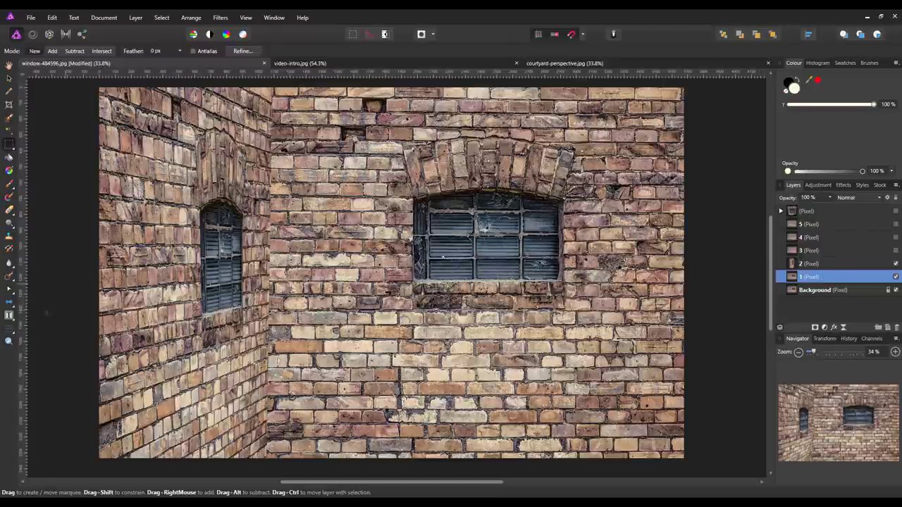
left_click(10, 330)
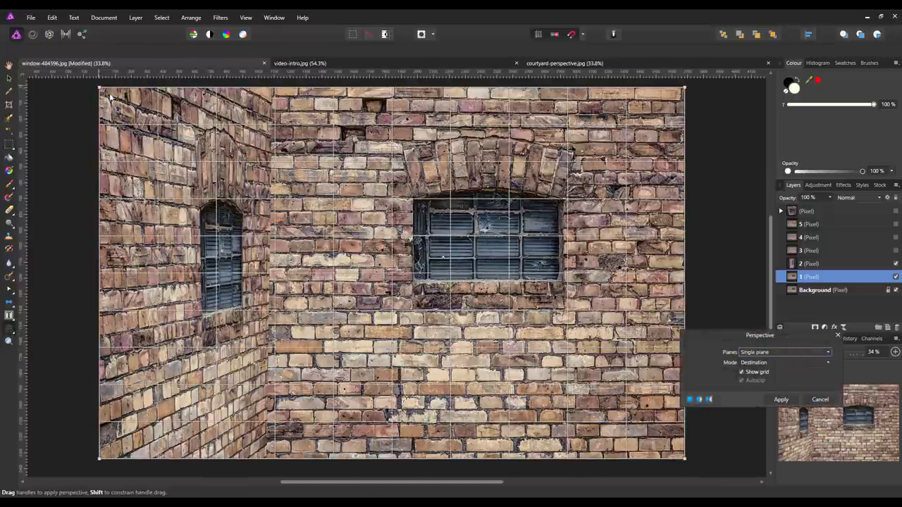
left_click_drag(100, 89, 255, 344)
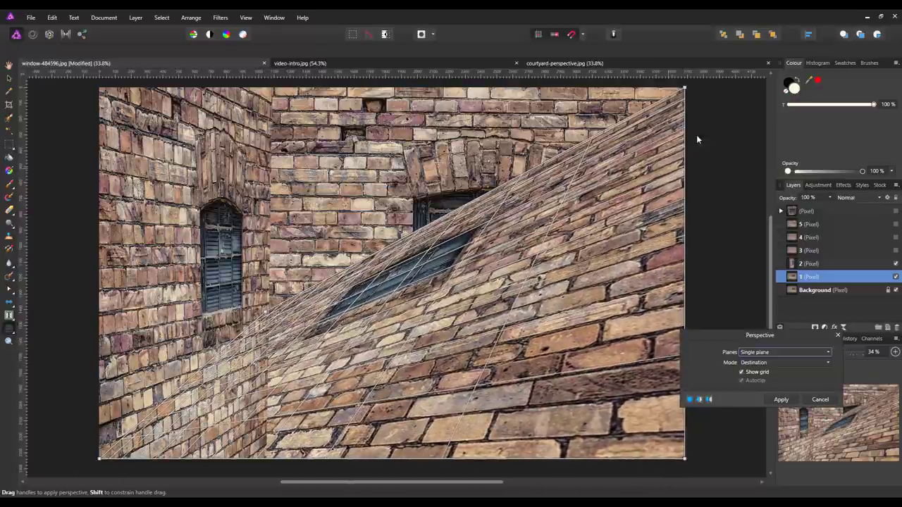
left_click_drag(683, 90, 693, 314)
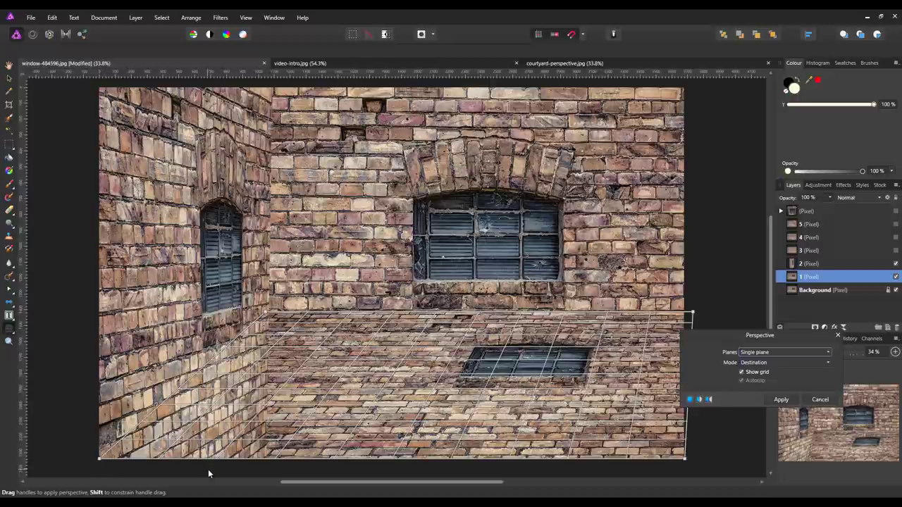
mouse_move(99, 461)
left_mouse_down()
mouse_move(270, 462)
mouse_move(121, 453)
mouse_move(96, 462)
left_mouse_up()
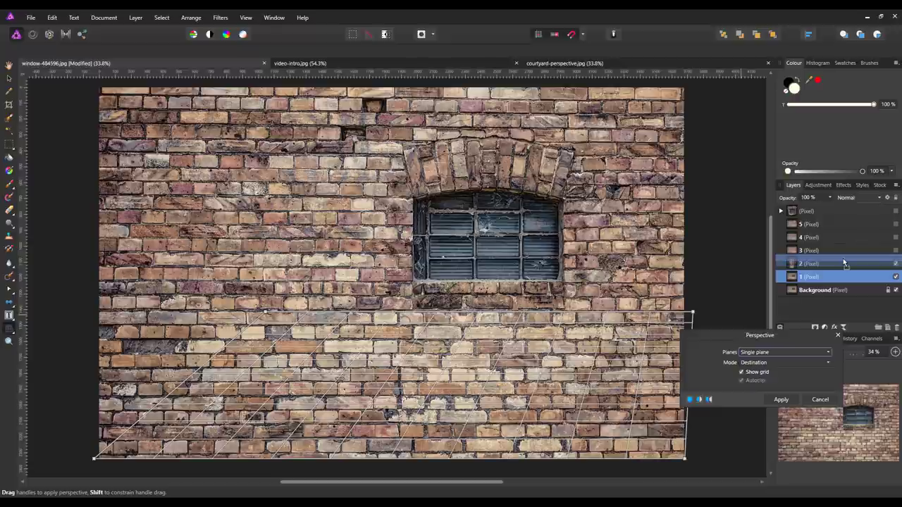
left_click_drag(843, 262, 842, 280)
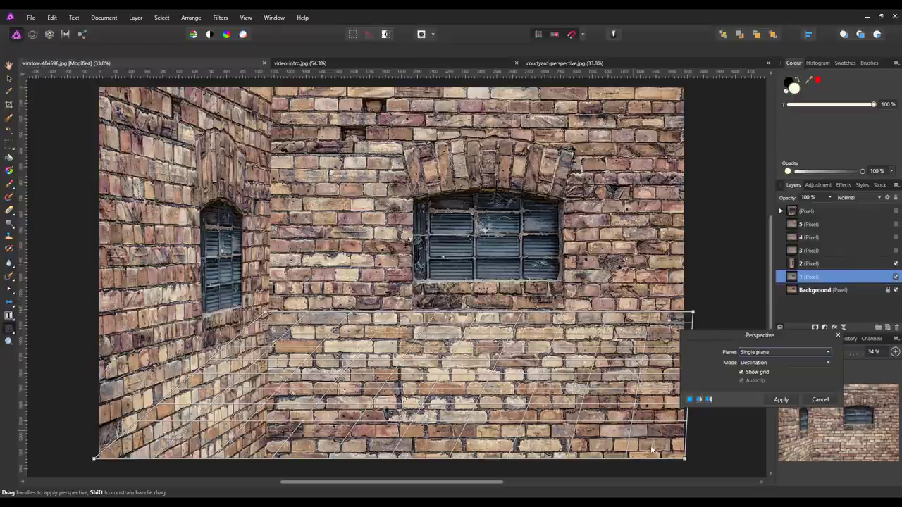
- Pull the floor's lower-right corner beyond the canvas, lower its back edge slightly to level it, and apply the perspective
left_click_drag(684, 463, 728, 478)
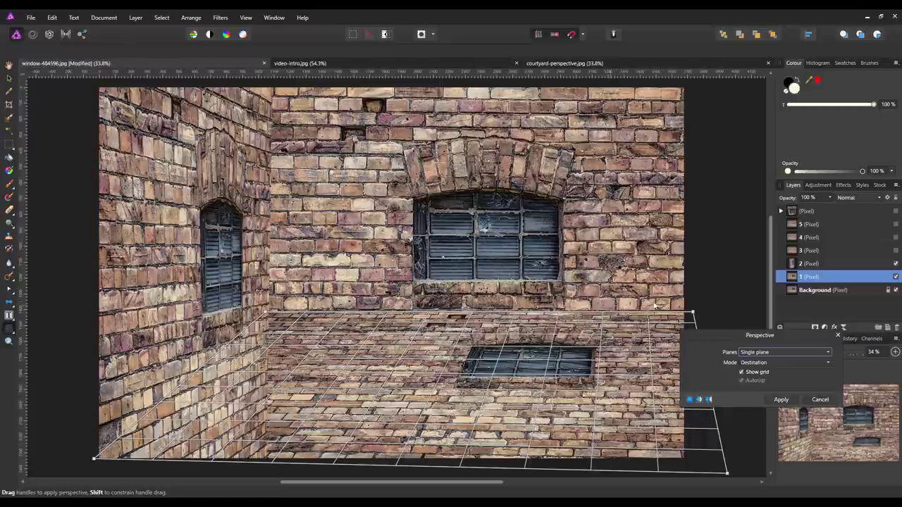
left_click_drag(693, 317, 690, 326)
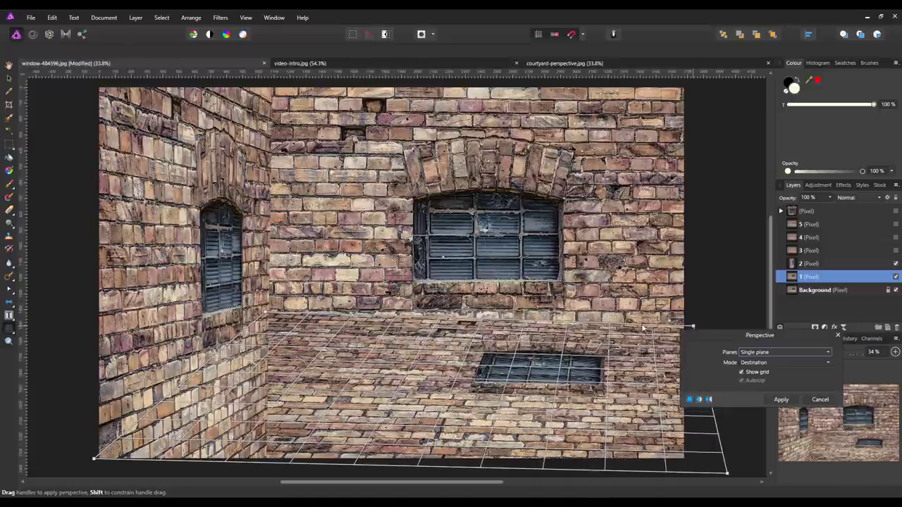
left_click_drag(265, 315, 266, 328)
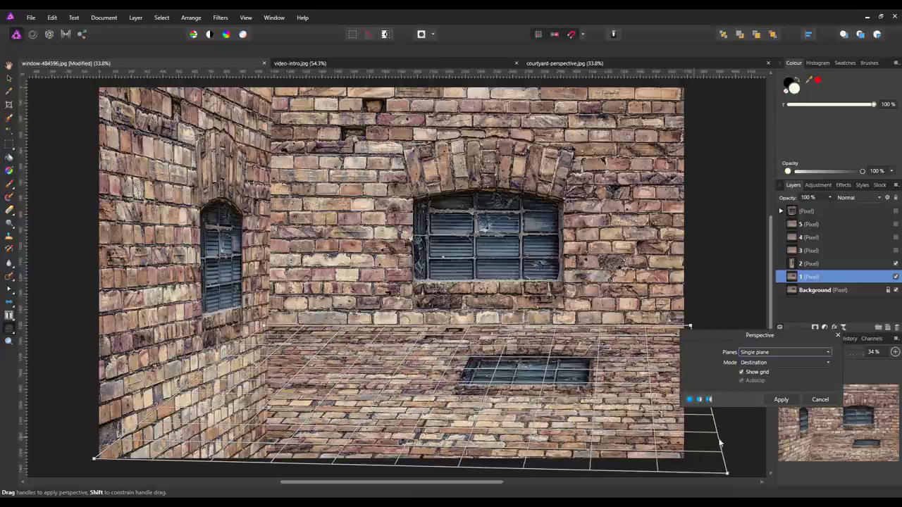
left_click(780, 400)
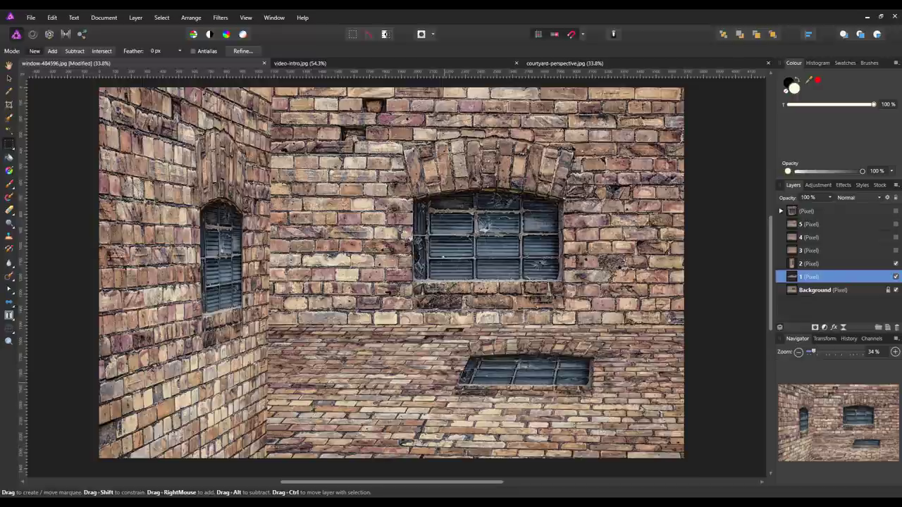
- Compare with the finished courtyard-perspective.jpg, return to window-484596.jpg, and move layer 1 above layer 2
left_click(633, 62)
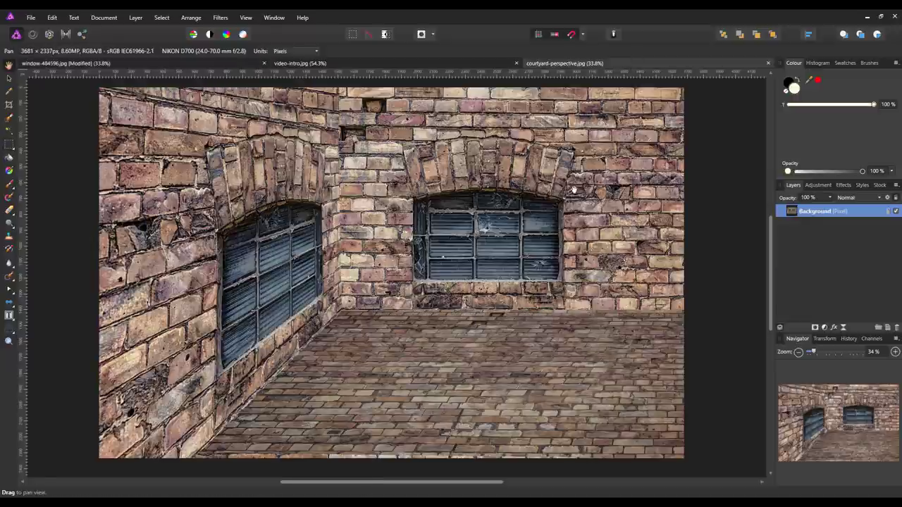
left_click(239, 64)
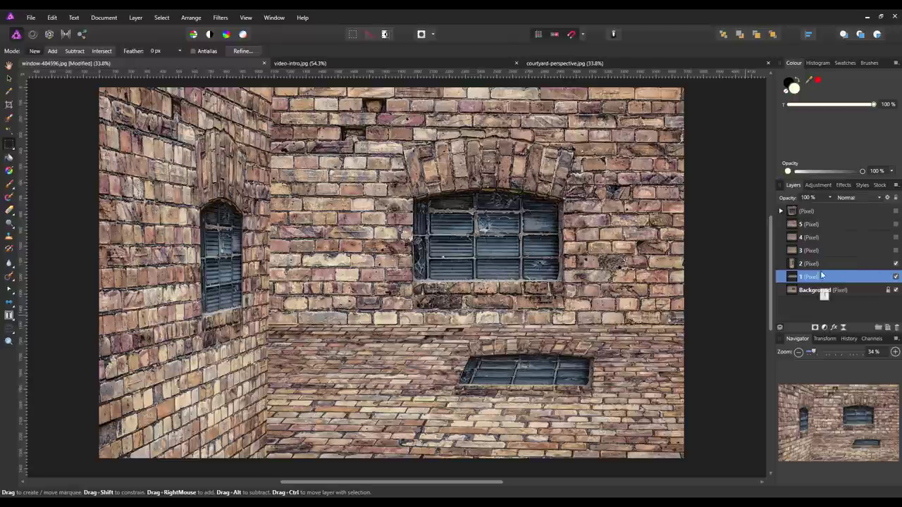
left_click_drag(825, 277, 831, 284)
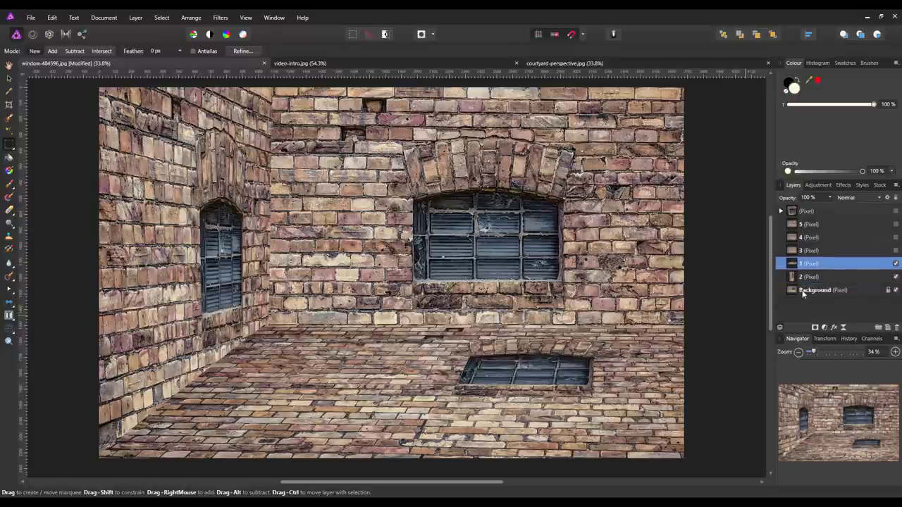